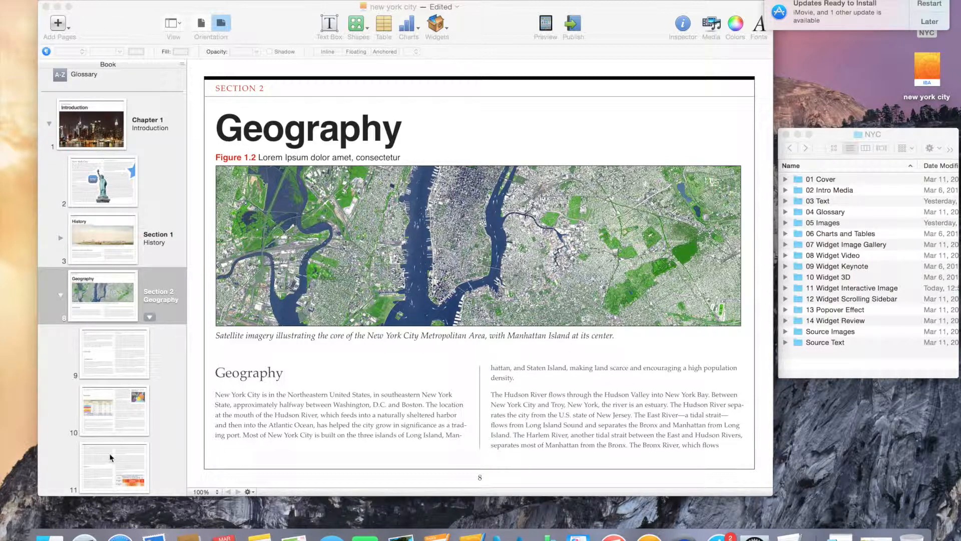
- Insert an Interactive Image widget on page 11 and place it at the head of the first text column
{"action": "left_click", "coordinate": [129, 423]}
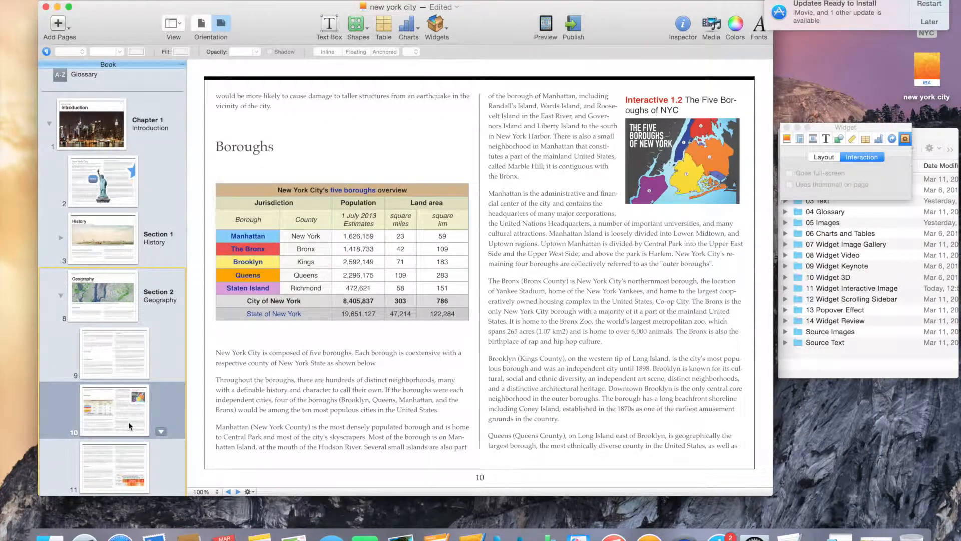
{"action": "left_click", "coordinate": [119, 452]}
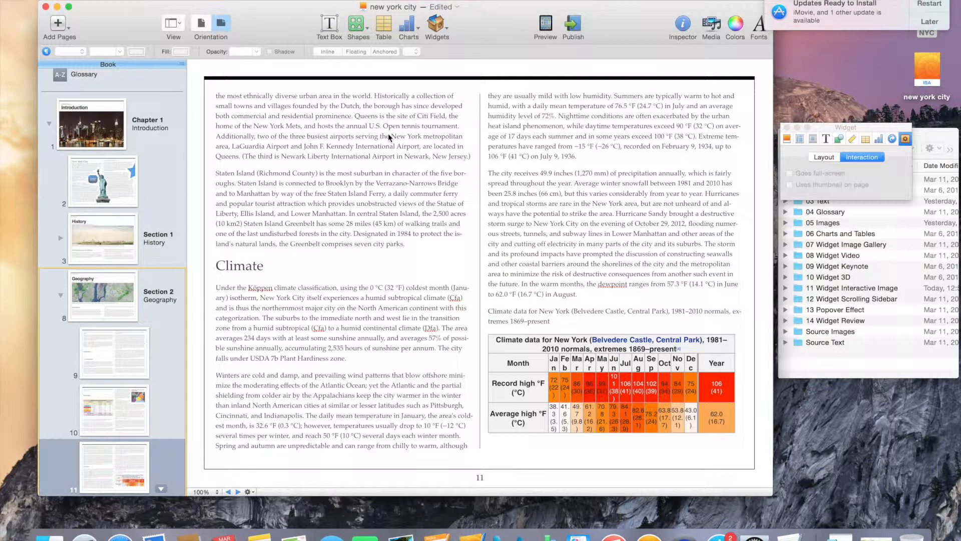
{"action": "left_click", "coordinate": [443, 29]}
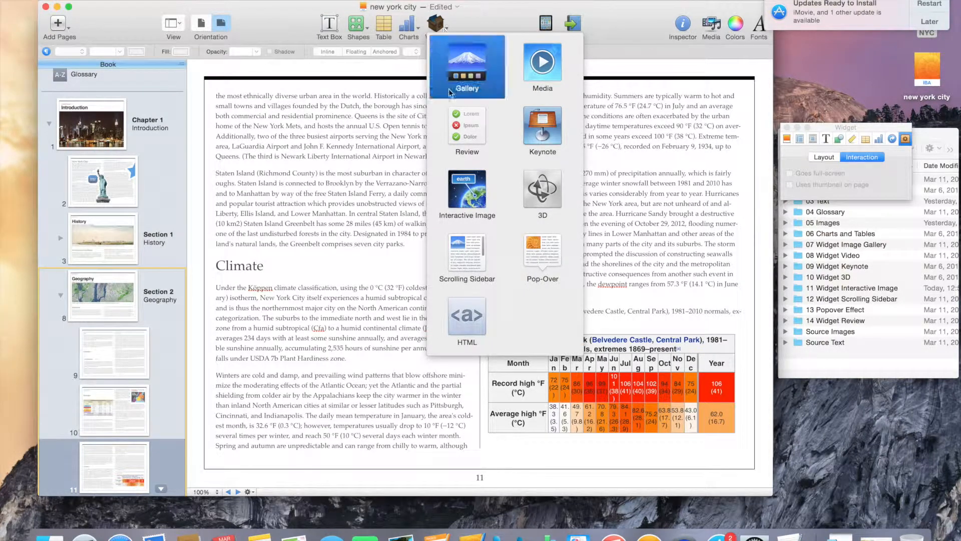
{"action": "left_click", "coordinate": [460, 169]}
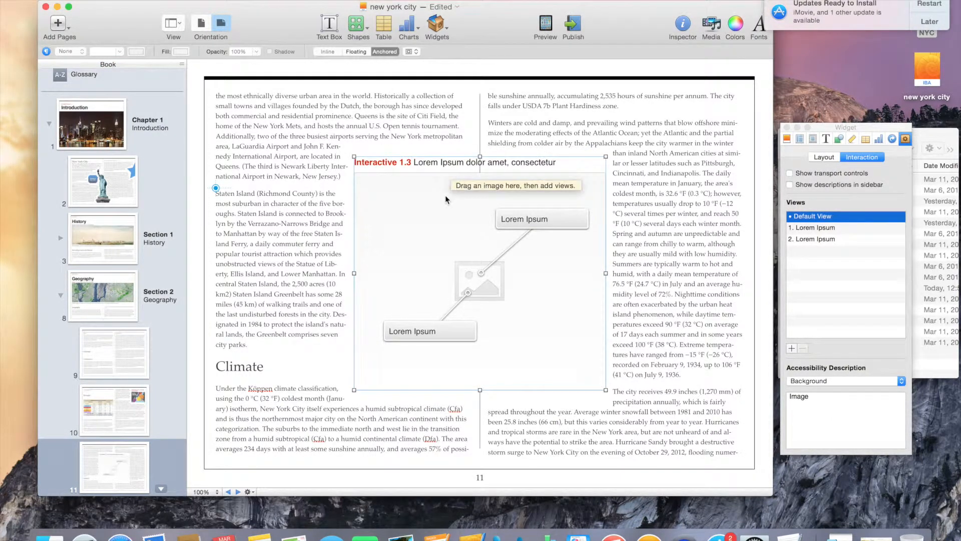
{"action": "left_click_drag", "start_coordinate": [446, 195], "coordinate": [311, 137]}
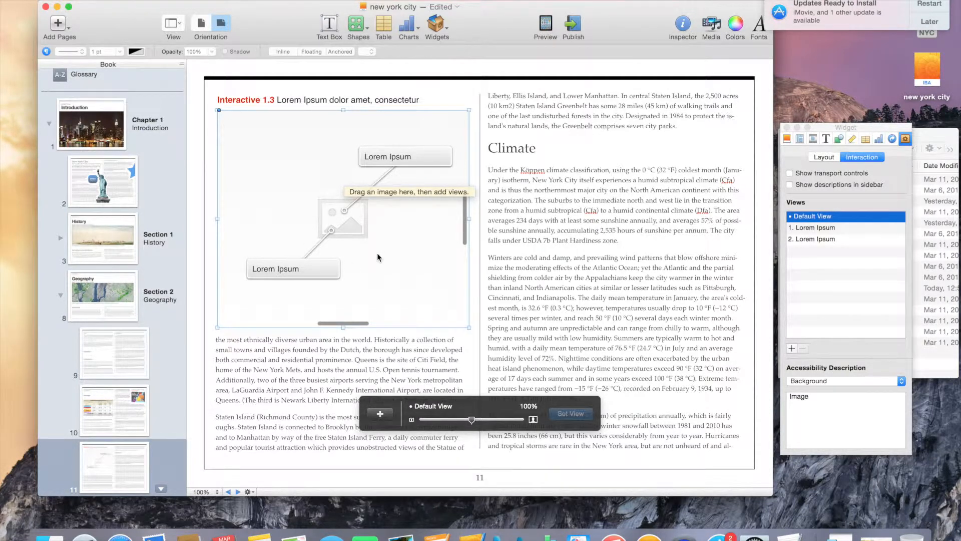
- Fill the interactive image widget with the 5_Boroughs PNG from the 11 Widget Interactive Image folder
{"action": "left_click", "coordinate": [928, 136]}
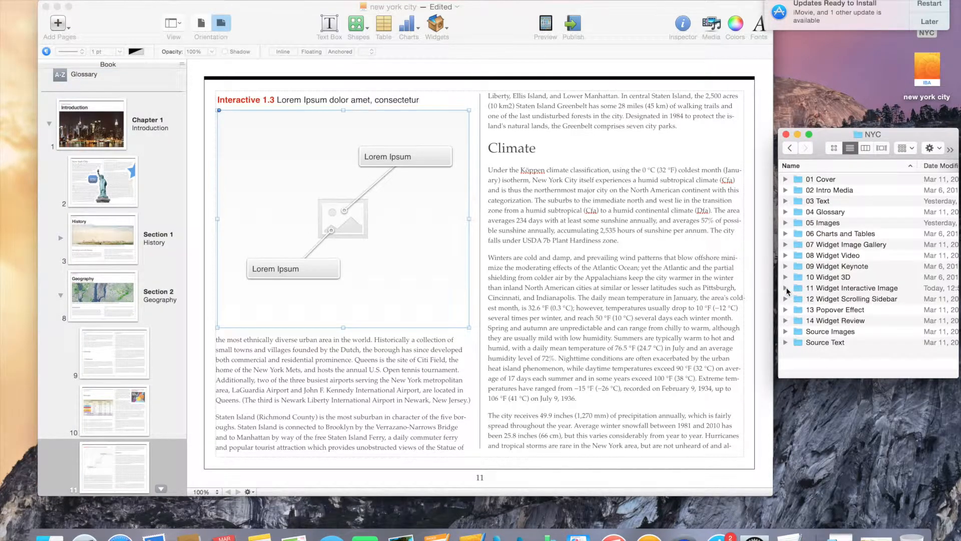
{"action": "left_click", "coordinate": [786, 289]}
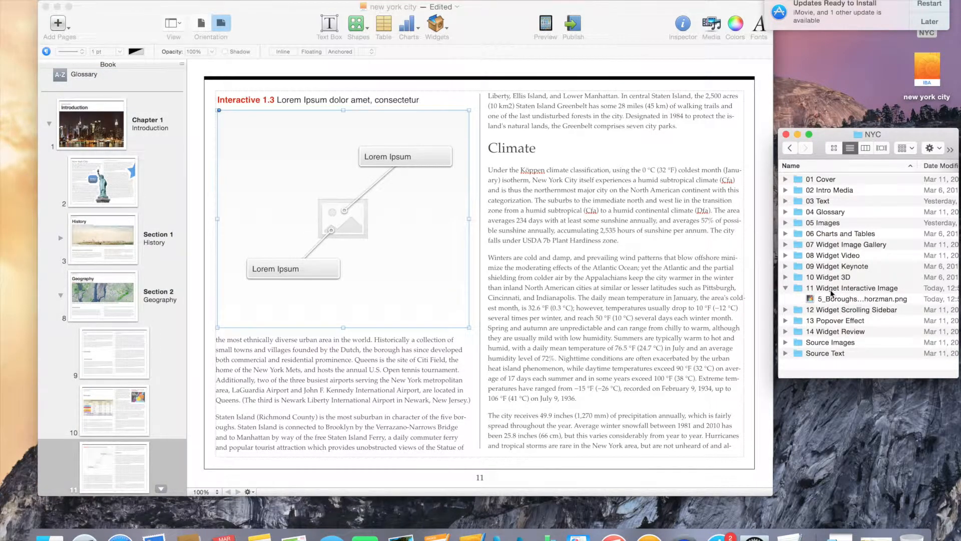
{"action": "left_click", "coordinate": [832, 301]}
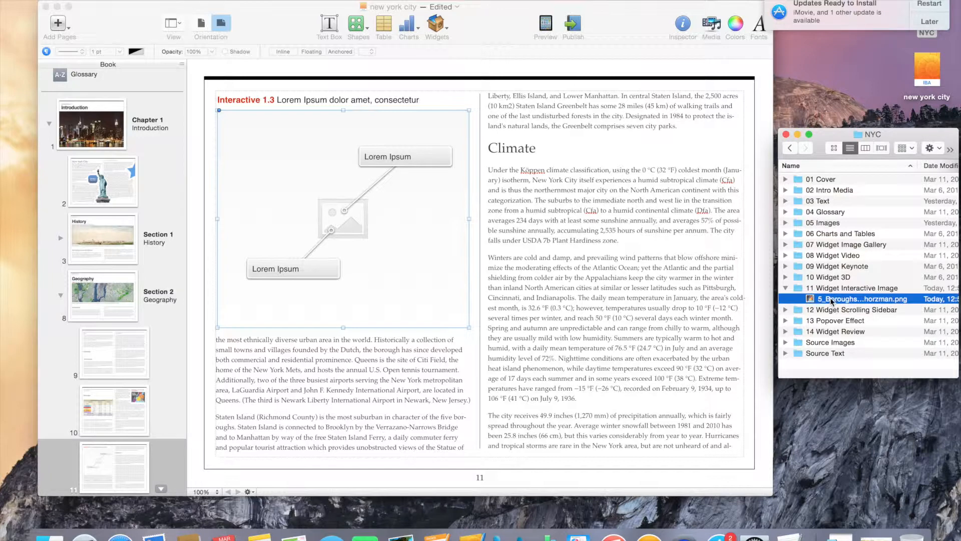
{"action": "left_click_drag", "start_coordinate": [832, 301], "coordinate": [433, 262]}
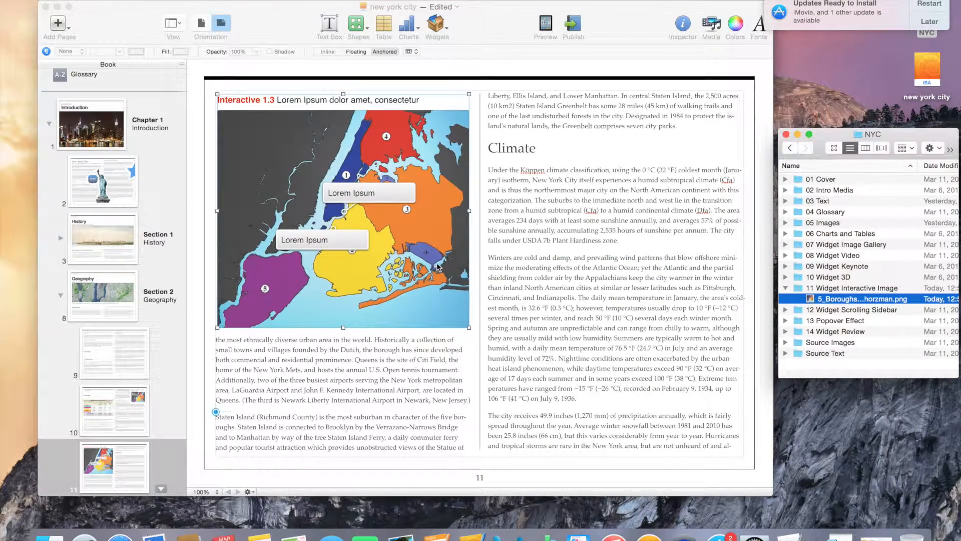
{"action": "left_click", "coordinate": [493, 258]}
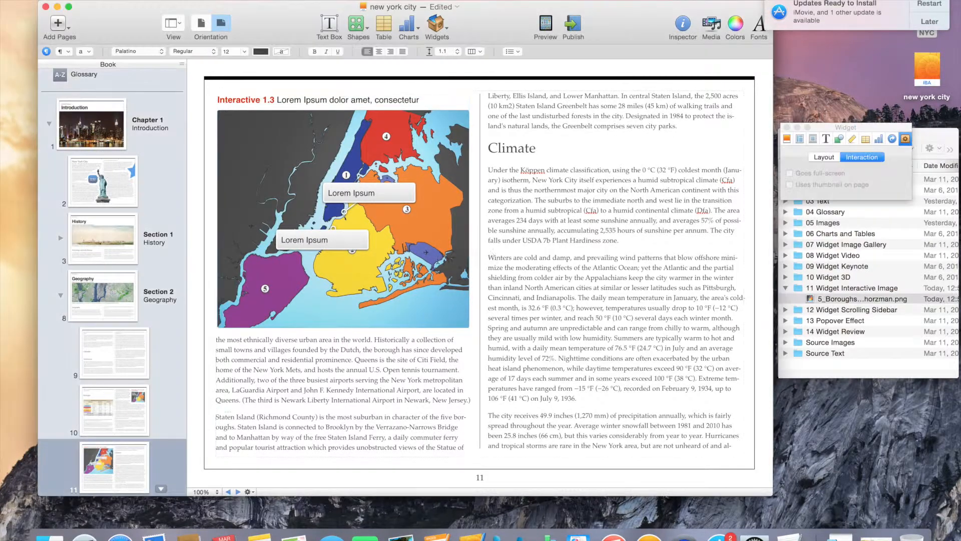
- Choose the Top/Bottom layout for the widget and change its title text to "The Five Boroughs"
{"action": "left_click", "coordinate": [438, 262]}
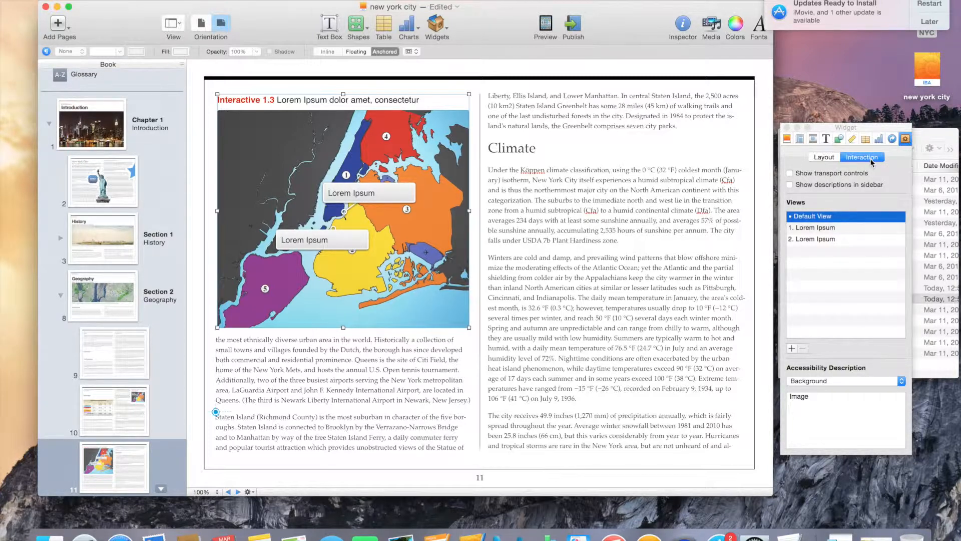
{"action": "left_click", "coordinate": [830, 158]}
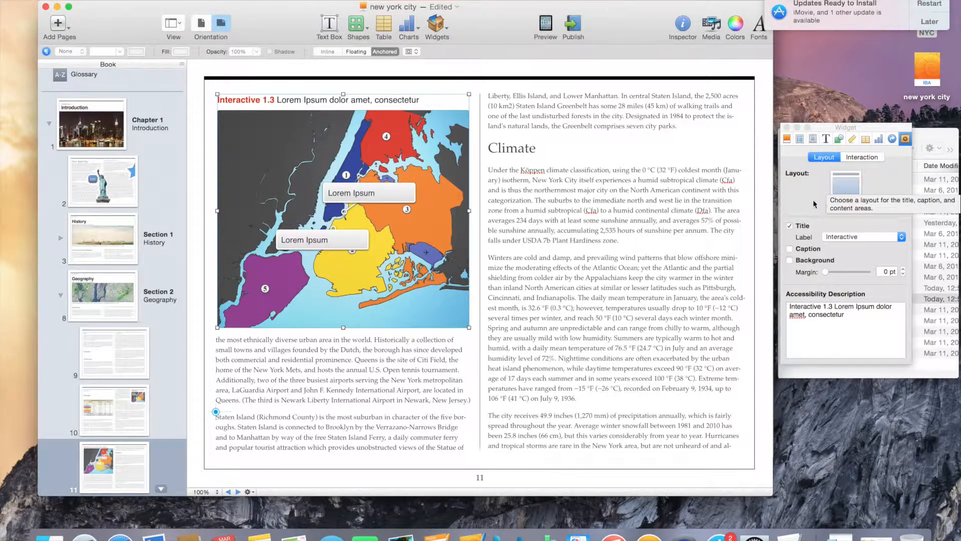
{"action": "left_click", "coordinate": [857, 190]}
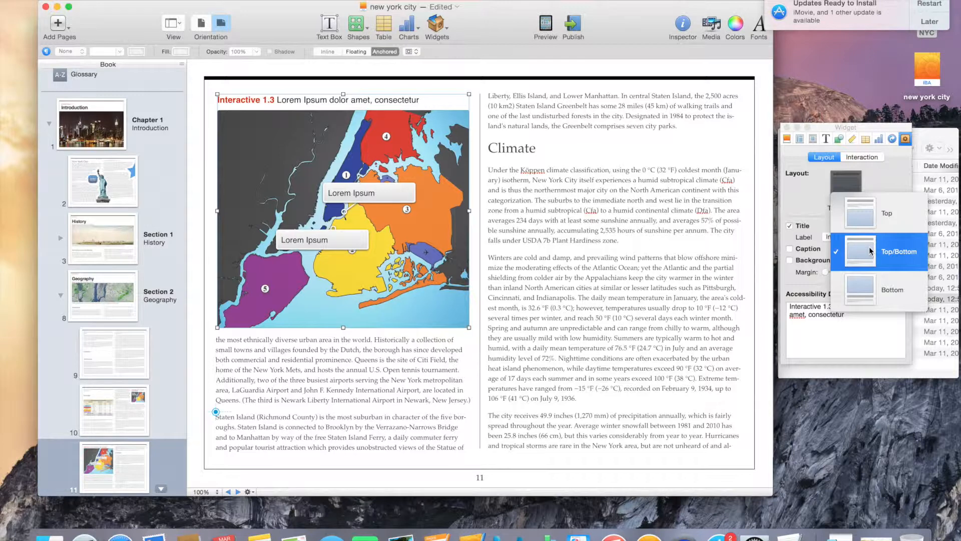
{"action": "left_click", "coordinate": [871, 252]}
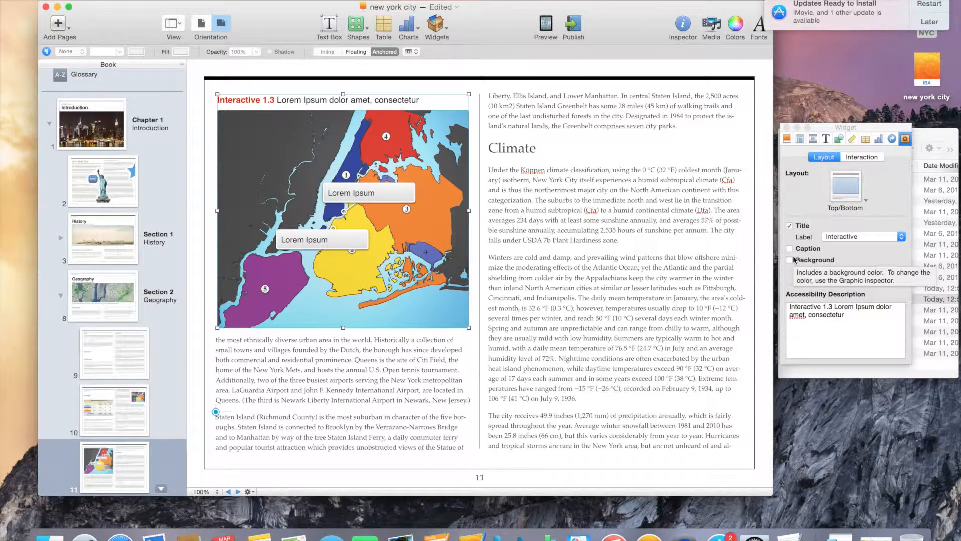
{"action": "triple_click", "coordinate": [405, 100]}
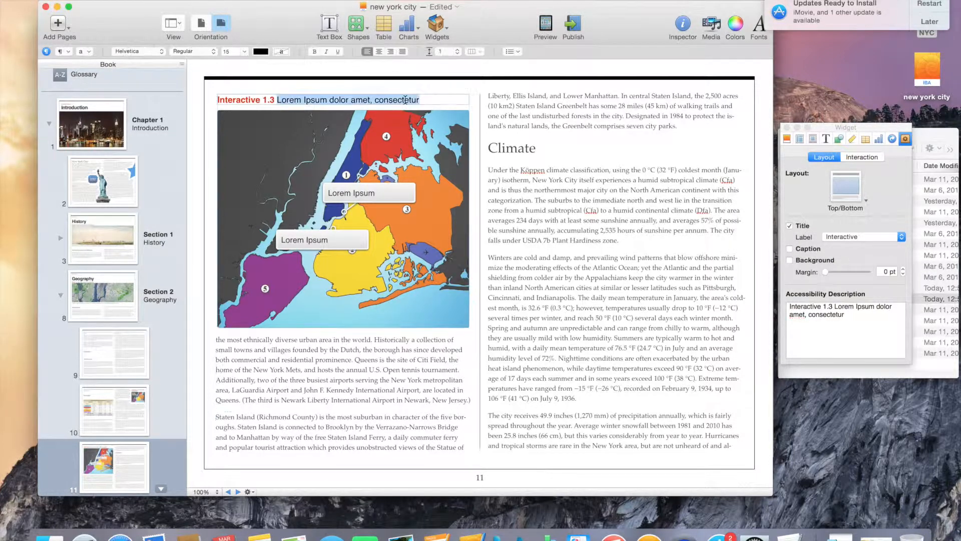
{"action": "type", "text": "The Five Boroughs"}
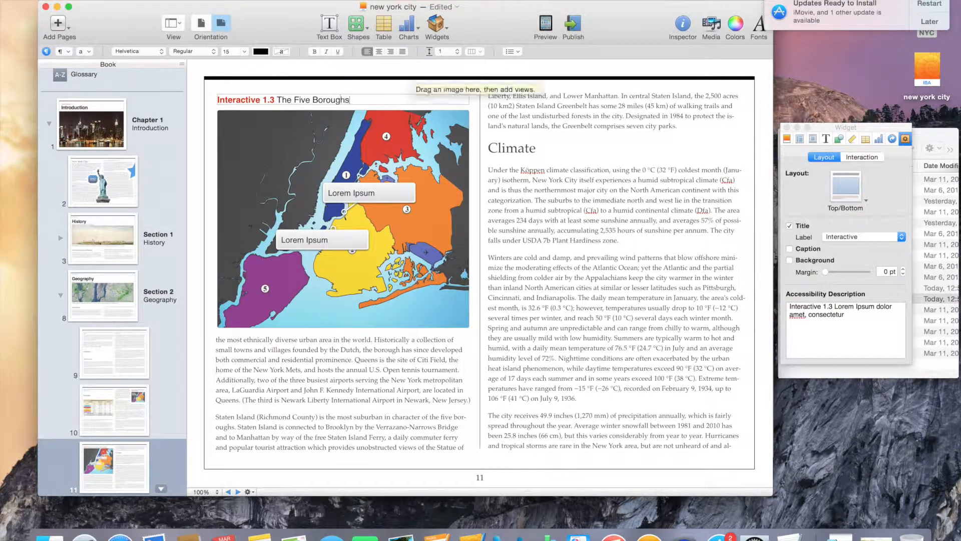
- Anchor the first label's pointer on the map's number 2 marker and title the label "Brooklyn"
{"action": "left_click", "coordinate": [859, 159]}
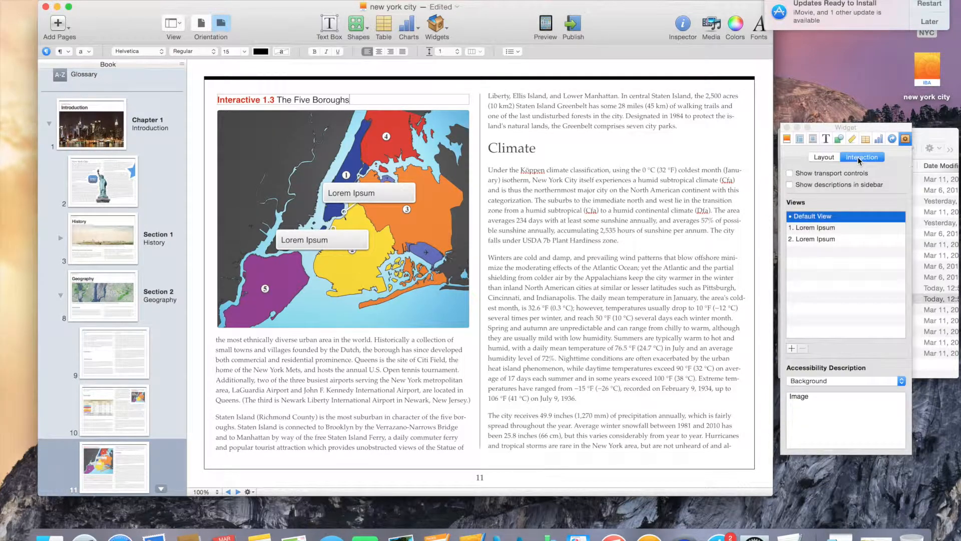
{"action": "left_click", "coordinate": [813, 229]}
{"action": "left_click", "coordinate": [813, 228]}
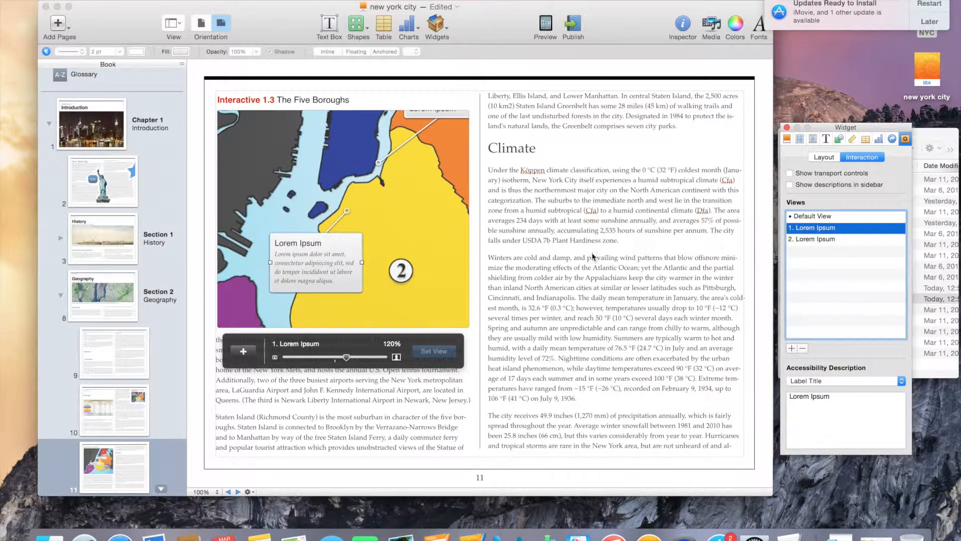
{"action": "left_click_drag", "start_coordinate": [348, 212], "coordinate": [402, 272]}
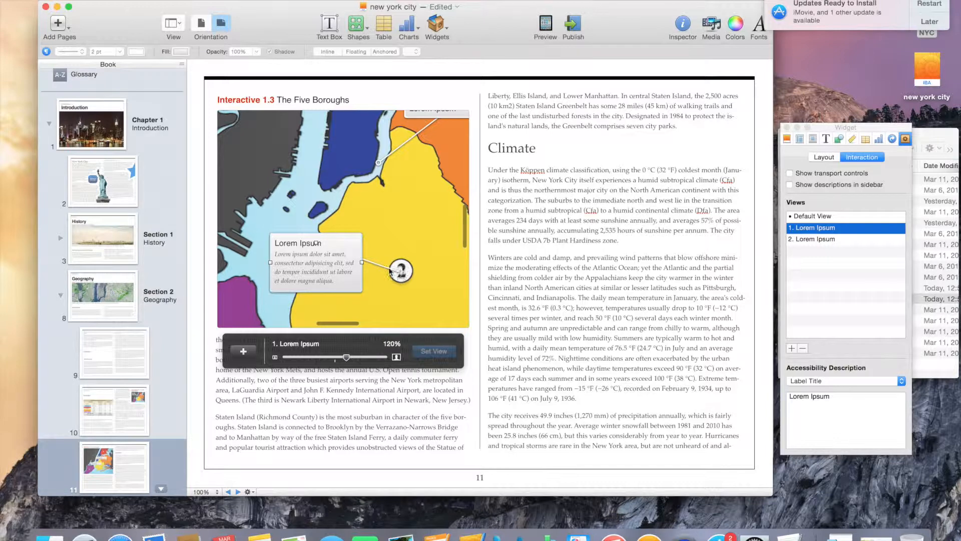
{"action": "triple_click", "coordinate": [312, 243]}
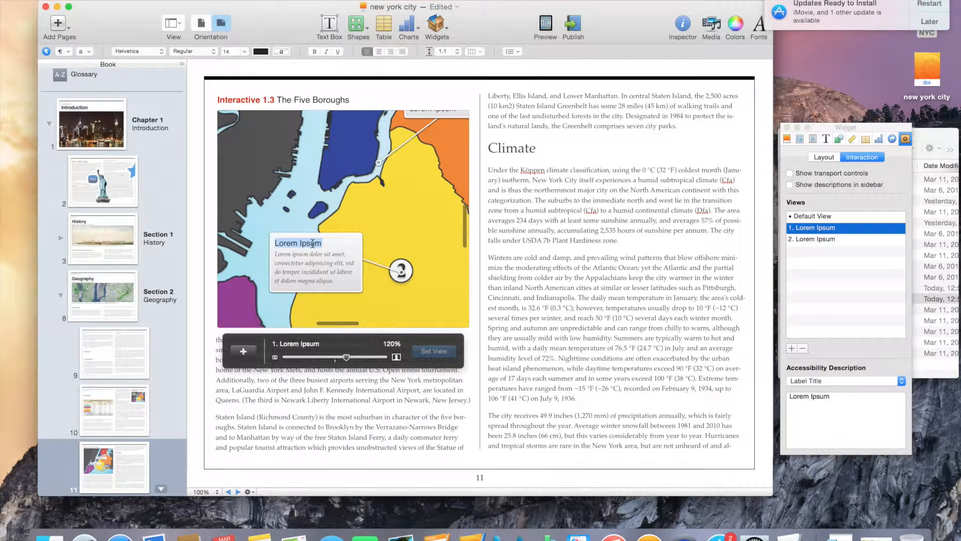
{"action": "type", "text": "Brooklyn"}
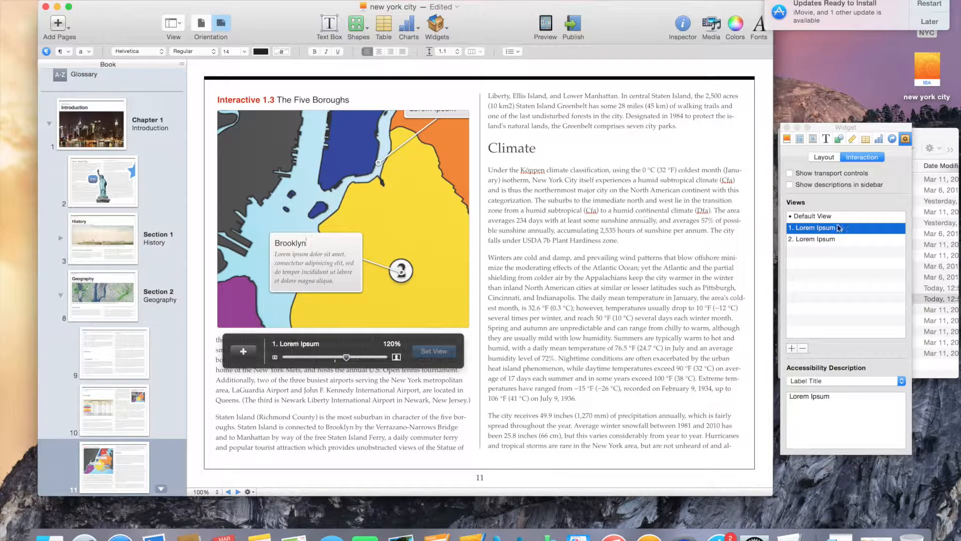
{"action": "left_click", "coordinate": [441, 279]}
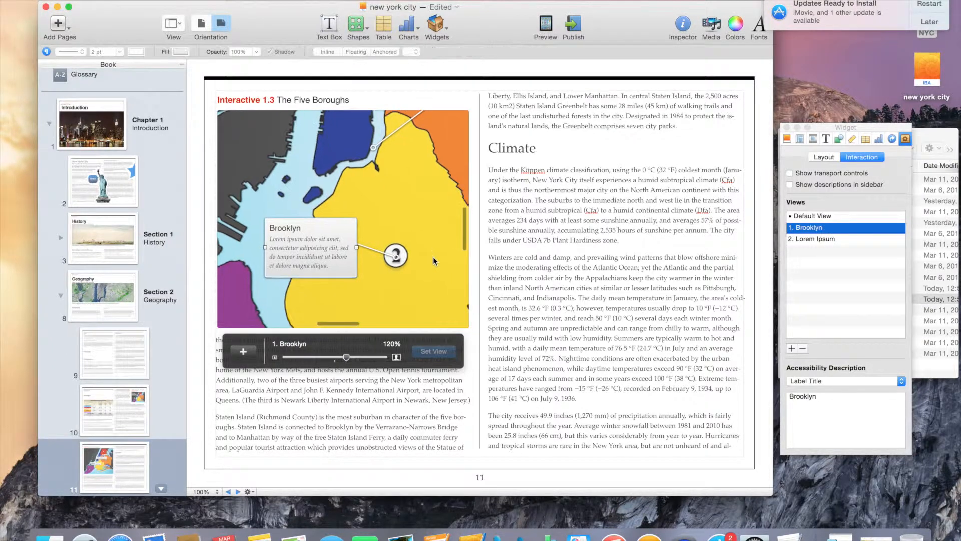
- Reposition the map around Brooklyn, zoom it to 139%, and store this as the Brooklyn label's view
{"action": "left_click_drag", "start_coordinate": [431, 251], "coordinate": [413, 228]}
{"action": "left_click_drag", "start_coordinate": [347, 358], "coordinate": [358, 364]}
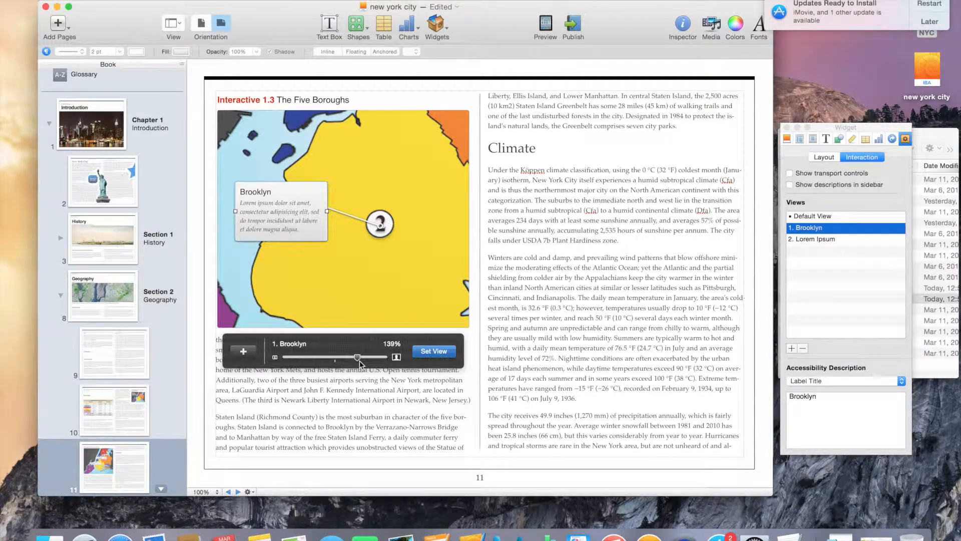
{"action": "left_click", "coordinate": [428, 353]}
- Anchor the second label's pointer on the map's number 1 marker and title the label "Manhattan"
{"action": "left_click", "coordinate": [811, 240]}
{"action": "left_click", "coordinate": [811, 240]}
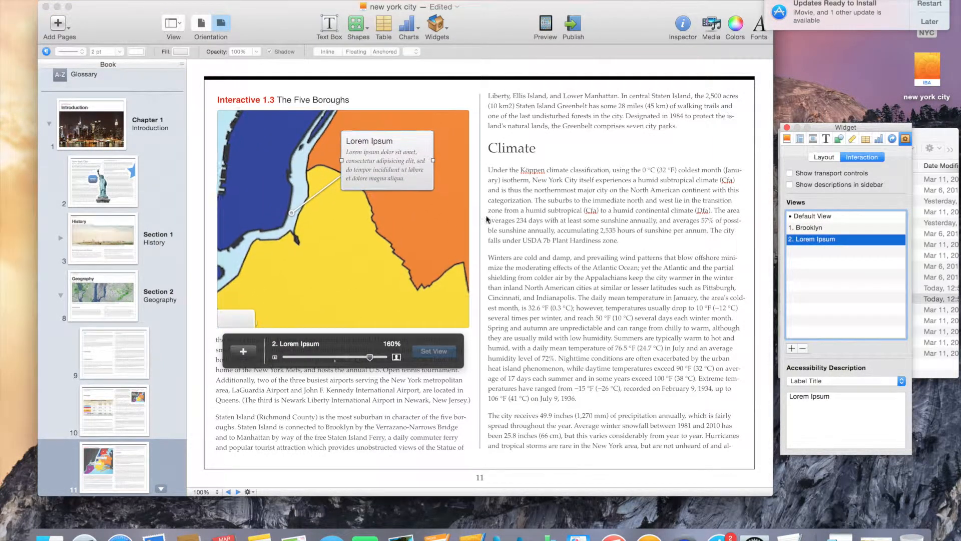
{"action": "left_click_drag", "start_coordinate": [363, 207], "coordinate": [379, 259]}
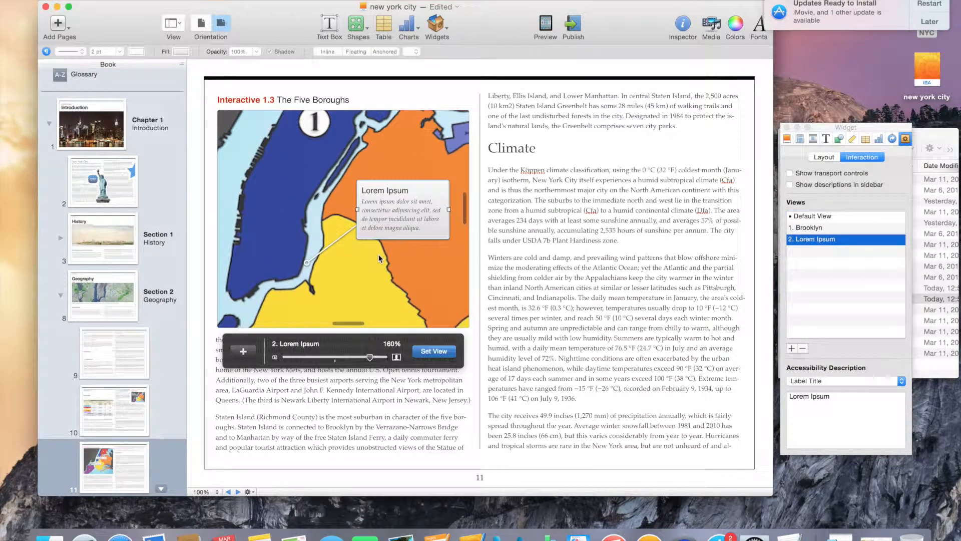
{"action": "mouse_move", "coordinate": [306, 262]}
{"action": "left_mouse_down"}
{"action": "mouse_move", "coordinate": [292, 201]}
{"action": "mouse_move", "coordinate": [314, 124]}
{"action": "left_mouse_up"}
{"action": "triple_click", "coordinate": [379, 192]}
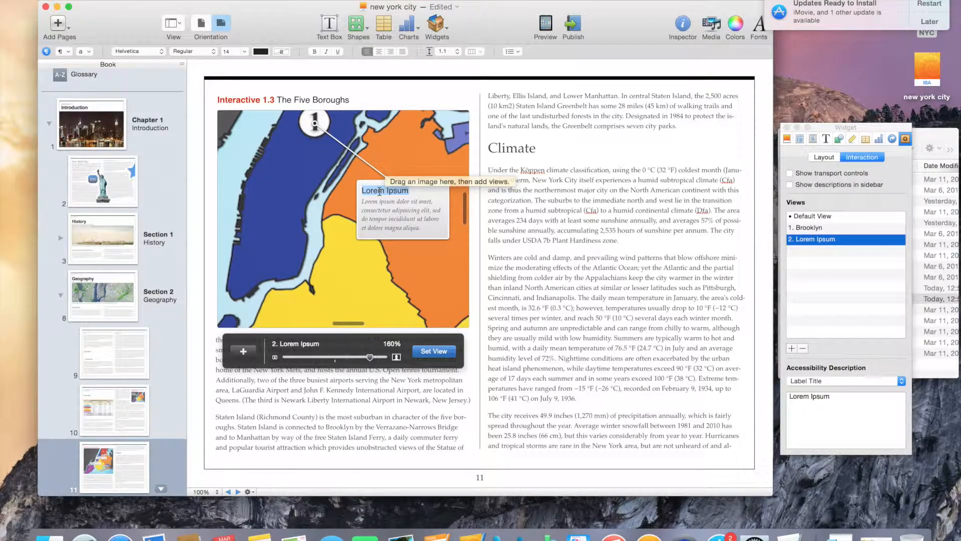
{"action": "type", "text": "Manhattan"}
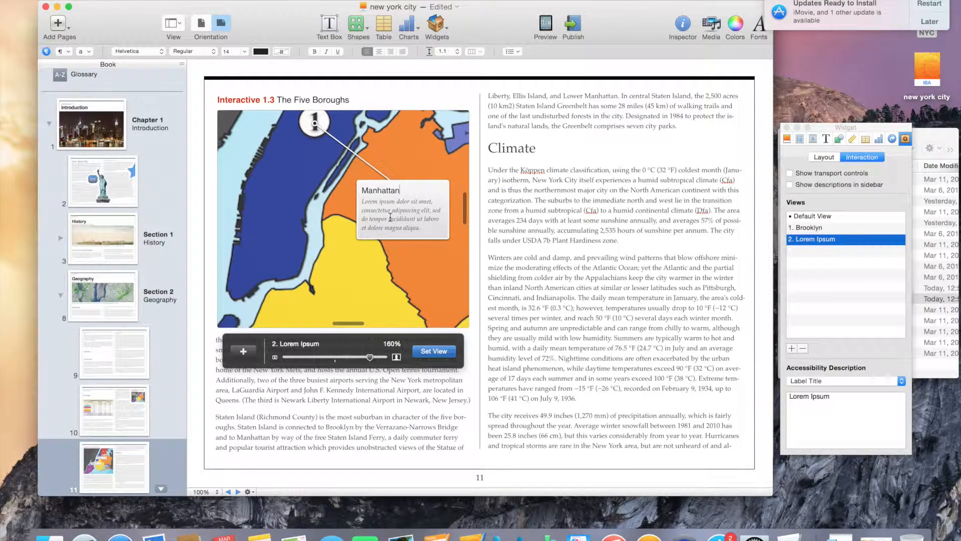
{"action": "key", "text": "Escape"}
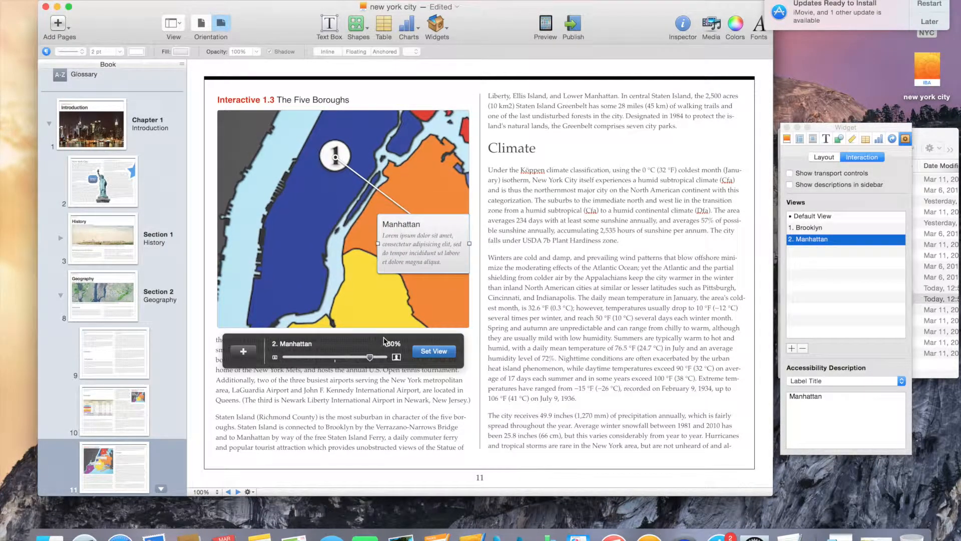
- Zoom the map to 140% and store this as the Manhattan label's view
{"action": "left_click_drag", "start_coordinate": [371, 359], "coordinate": [359, 356]}
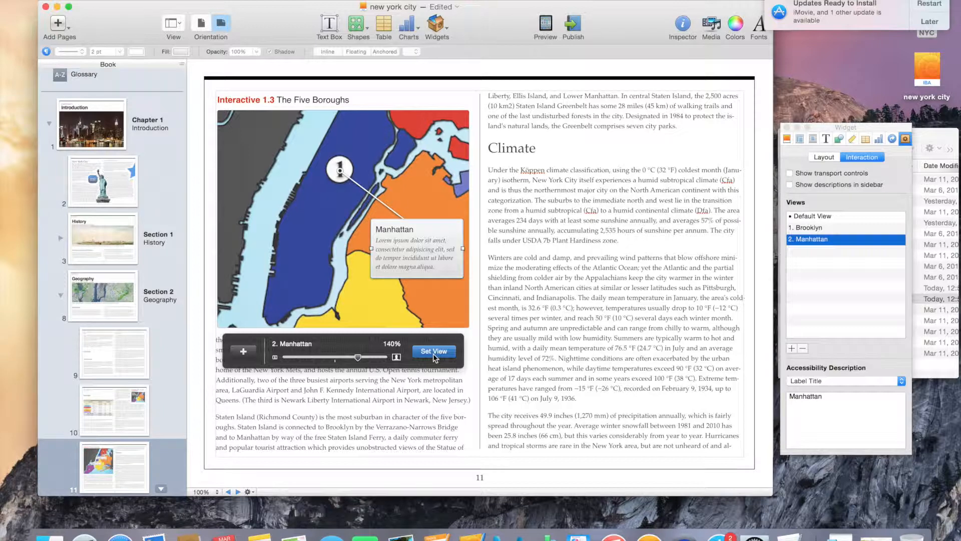
{"action": "left_click", "coordinate": [434, 357]}
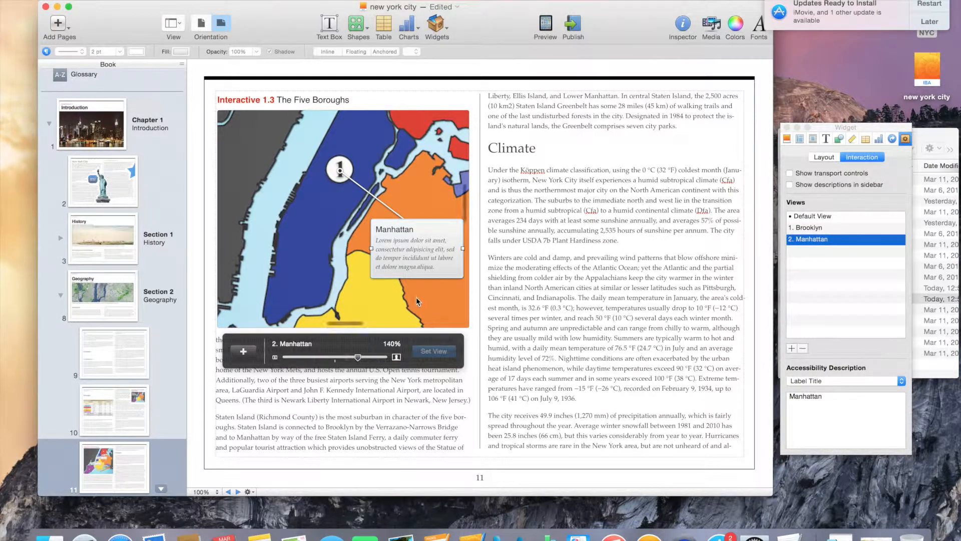
- Add a third label, anchor its pointer at the map's number 3 marker, and place its text box beside that marker
{"action": "scroll", "coordinate": [425, 299], "scroll_direction": "left", "scroll_amount": 3}
{"action": "scroll", "coordinate": [430, 300], "scroll_direction": "left", "scroll_amount": 2}
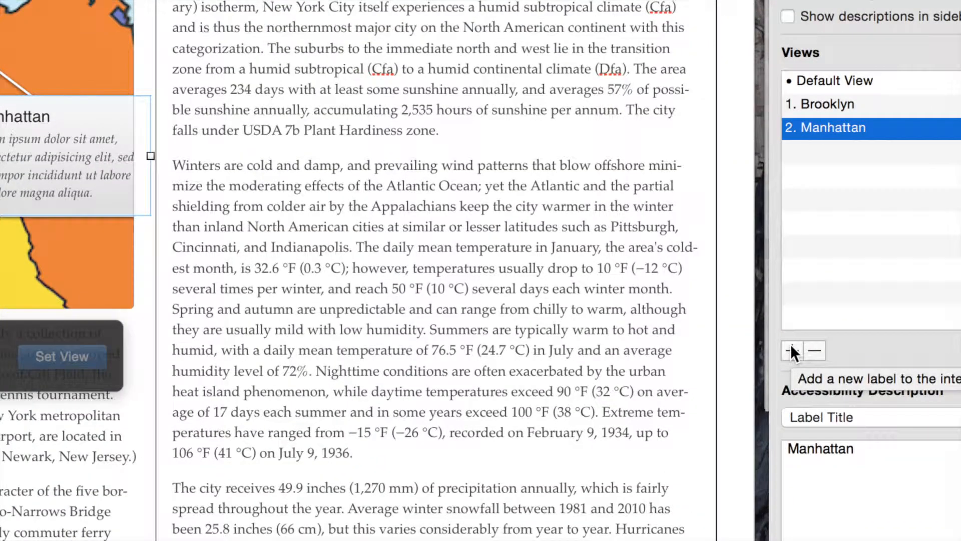
{"action": "left_click", "coordinate": [791, 345]}
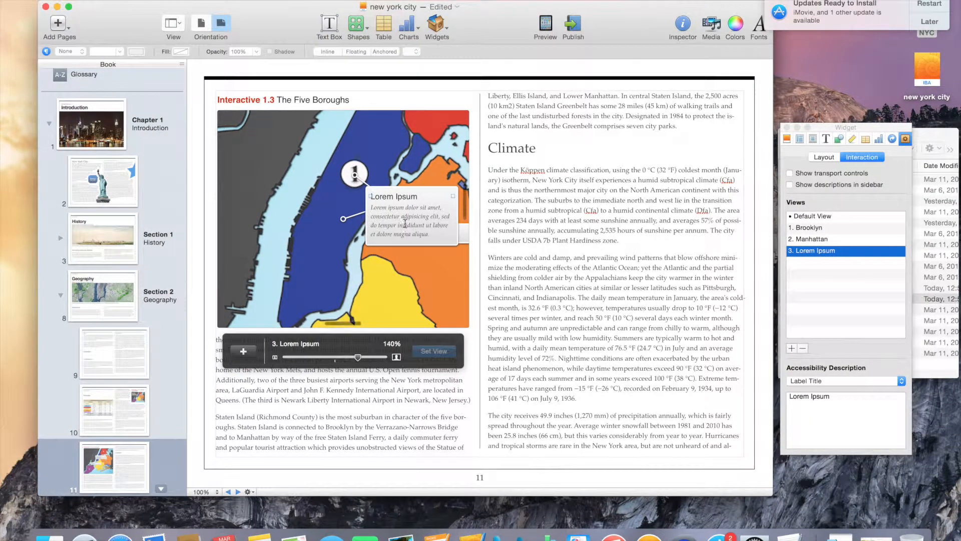
{"action": "left_click_drag", "start_coordinate": [371, 207], "coordinate": [402, 253]}
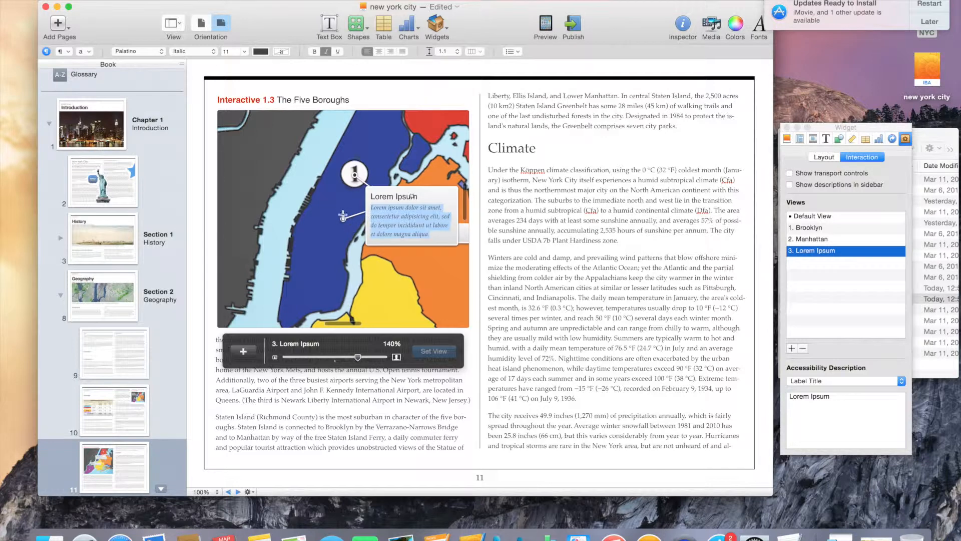
{"action": "left_click_drag", "start_coordinate": [343, 217], "coordinate": [429, 294]}
{"action": "mouse_move", "coordinate": [350, 272]}
{"action": "left_mouse_down"}
{"action": "mouse_move", "coordinate": [293, 252]}
{"action": "mouse_move", "coordinate": [338, 263]}
{"action": "mouse_move", "coordinate": [444, 256]}
{"action": "left_mouse_up"}
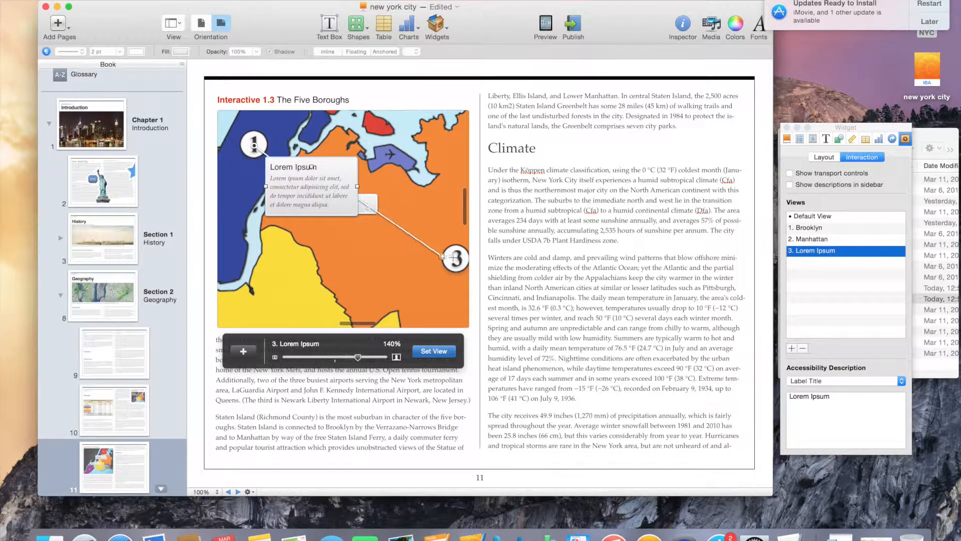
{"action": "left_click_drag", "start_coordinate": [332, 204], "coordinate": [395, 278]}
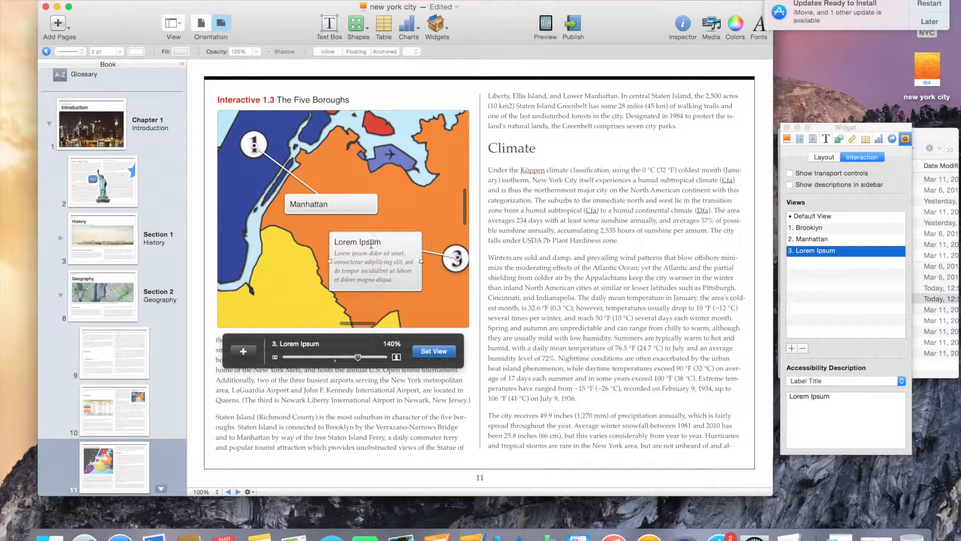
- Title the third label "Queens", frame the borough at 104% zoom, and store this as the label's view
{"action": "triple_click", "coordinate": [372, 243]}
{"action": "type", "text": "Queens"}
{"action": "left_click_drag", "start_coordinate": [430, 297], "coordinate": [329, 278]}
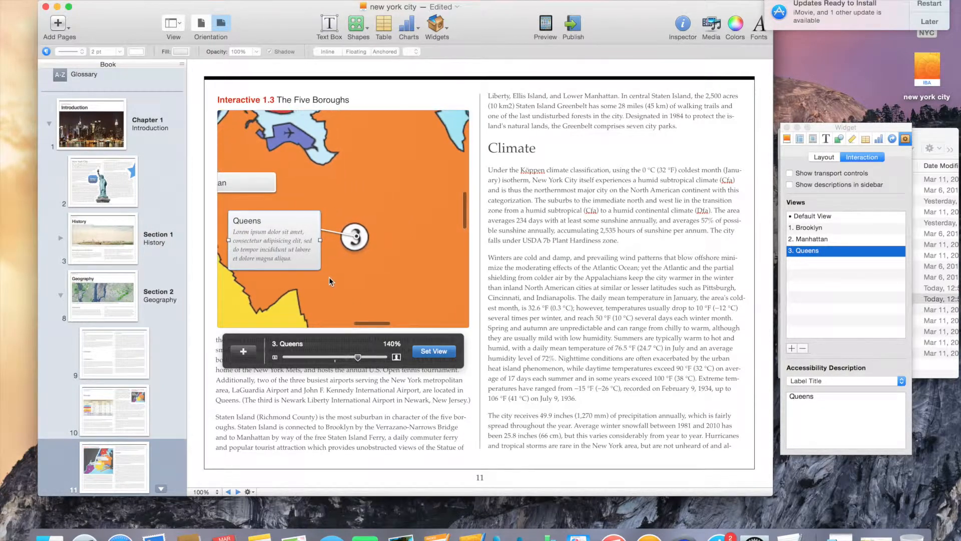
{"action": "left_click_drag", "start_coordinate": [358, 357], "coordinate": [338, 358]}
{"action": "left_click_drag", "start_coordinate": [392, 272], "coordinate": [379, 261]}
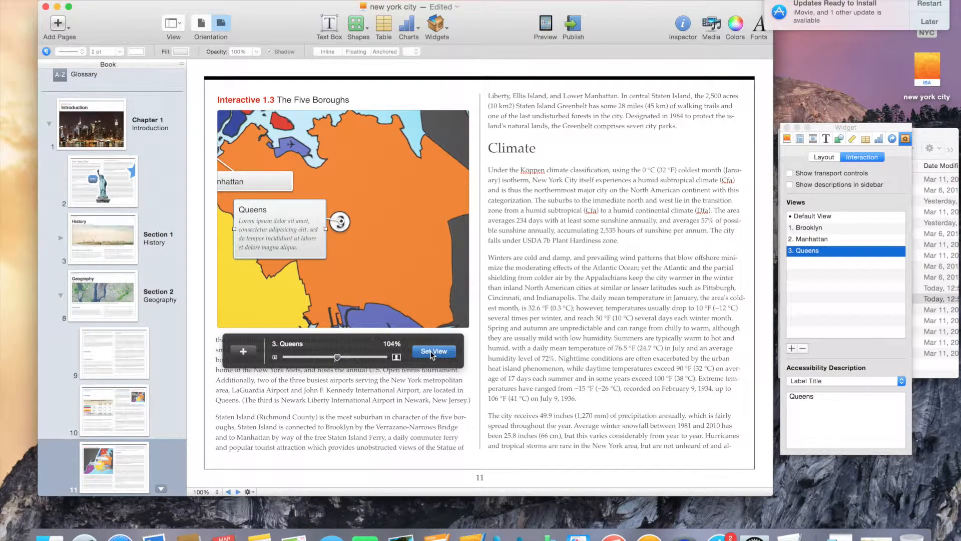
{"action": "left_click", "coordinate": [431, 351]}
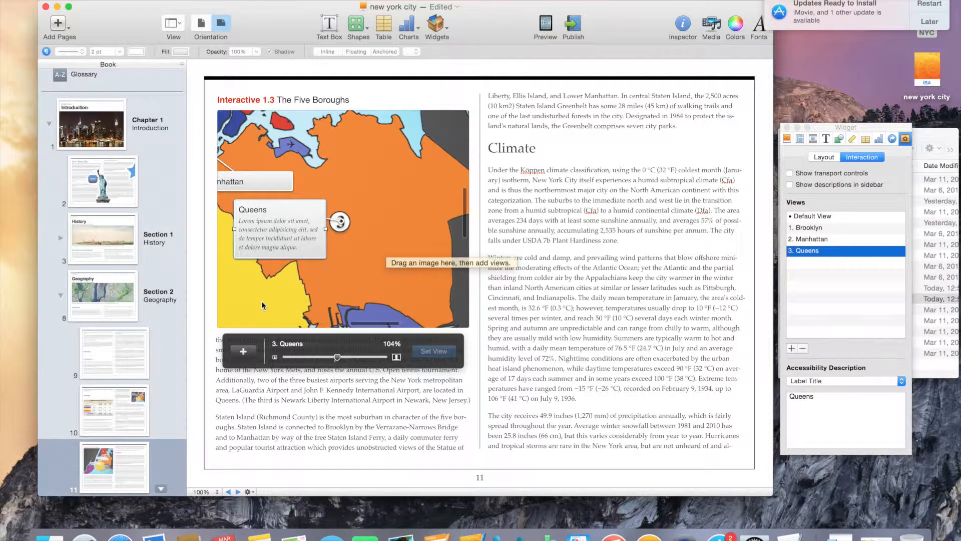
- Add a fourth label titled "Staten Island" with its pointer anchored on the map's number 5 marker
{"action": "left_click_drag", "start_coordinate": [261, 302], "coordinate": [392, 235]}
{"action": "left_click_drag", "start_coordinate": [294, 286], "coordinate": [443, 206]}
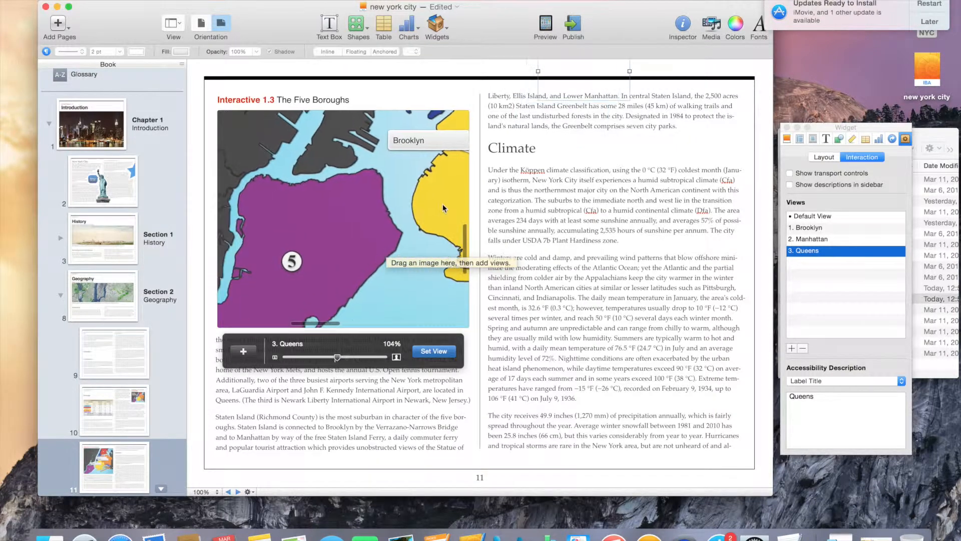
{"action": "left_click_drag", "start_coordinate": [377, 236], "coordinate": [390, 217]}
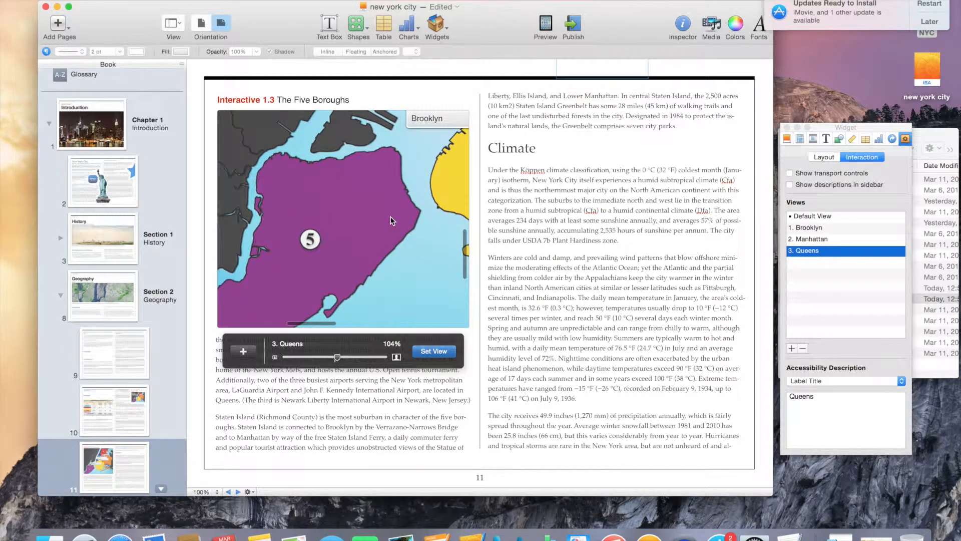
{"action": "left_click", "coordinate": [789, 347]}
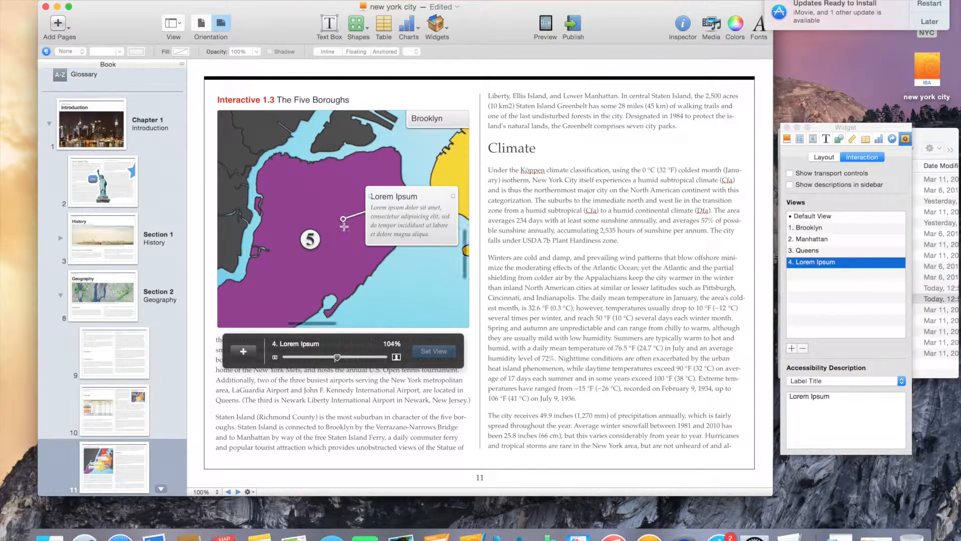
{"action": "left_click_drag", "start_coordinate": [343, 219], "coordinate": [310, 241]}
{"action": "double_click", "coordinate": [388, 197]}
{"action": "type", "text": "S"}
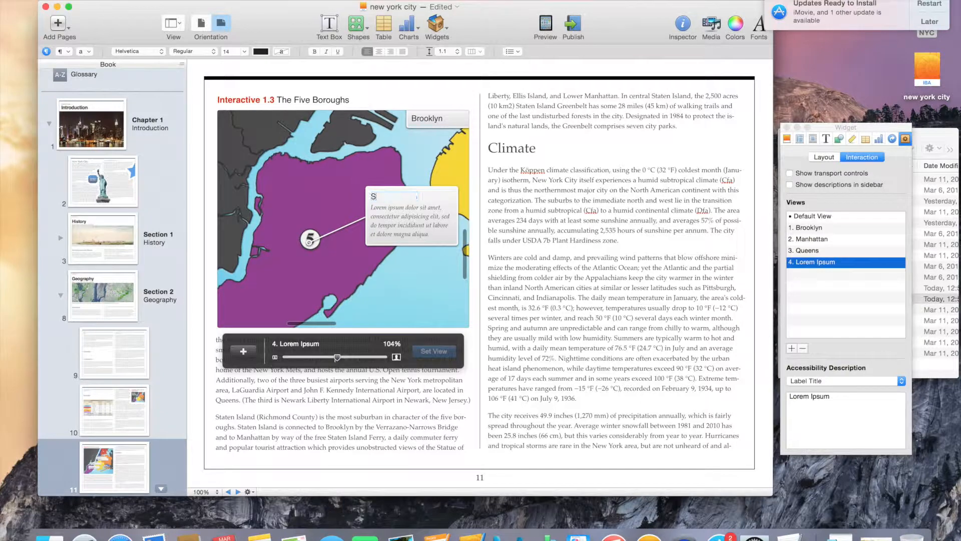
{"action": "type", "text": "taten Island"}
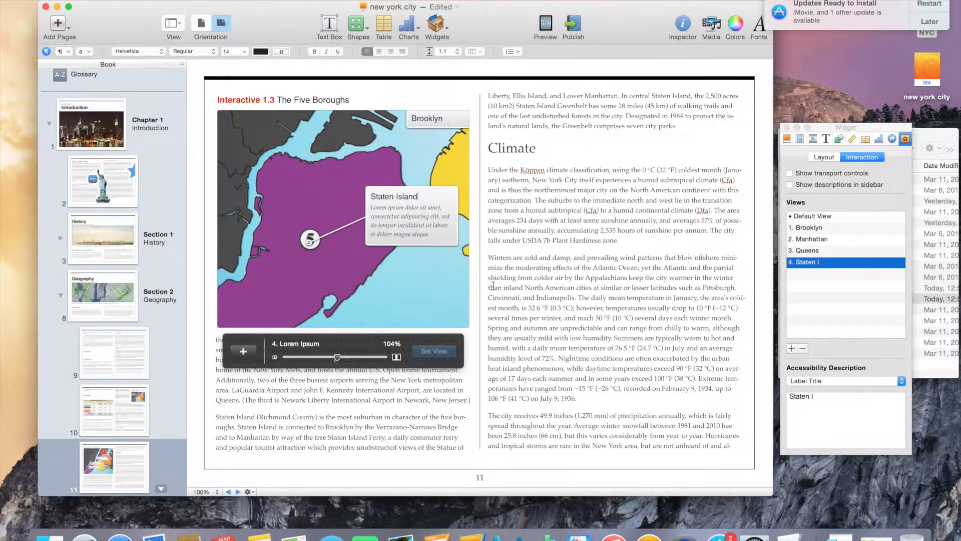
{"action": "key", "text": "Escape"}
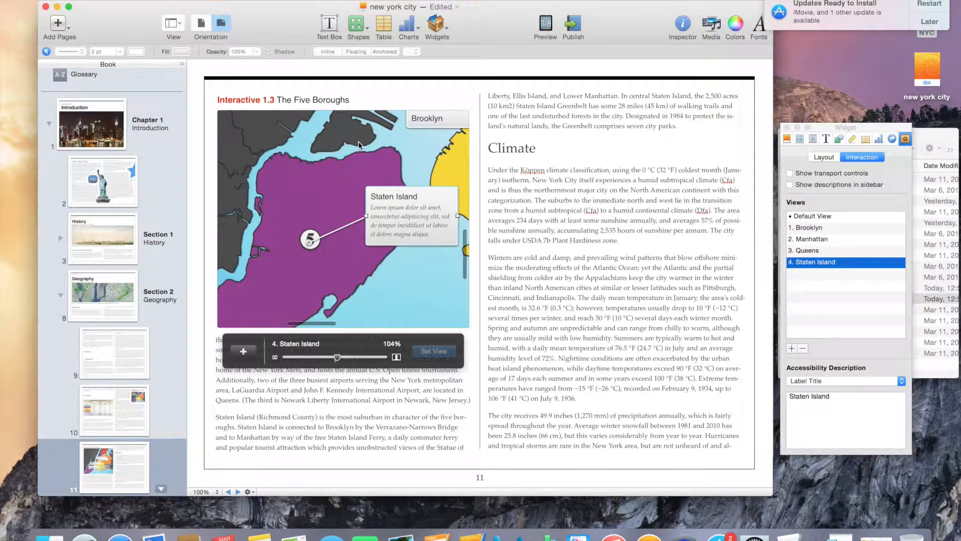
- Add a fifth label titled "The Bronx" with its pointer anchored on the map's number 4 marker
{"action": "left_click_drag", "start_coordinate": [293, 233], "coordinate": [327, 296]}
{"action": "scroll", "coordinate": [327, 297], "scroll_direction": "right", "scroll_amount": 10}
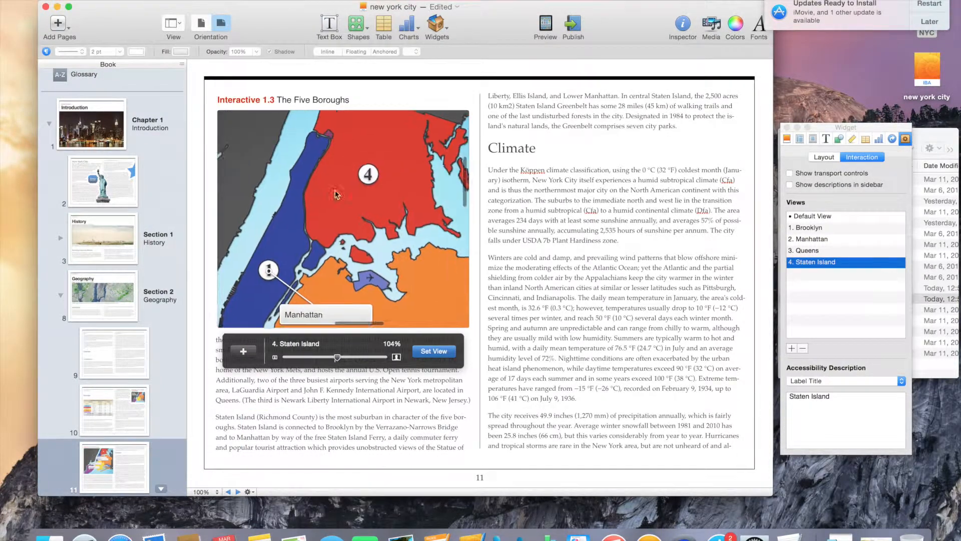
{"action": "scroll", "coordinate": [308, 220], "scroll_direction": "right", "scroll_amount": 2}
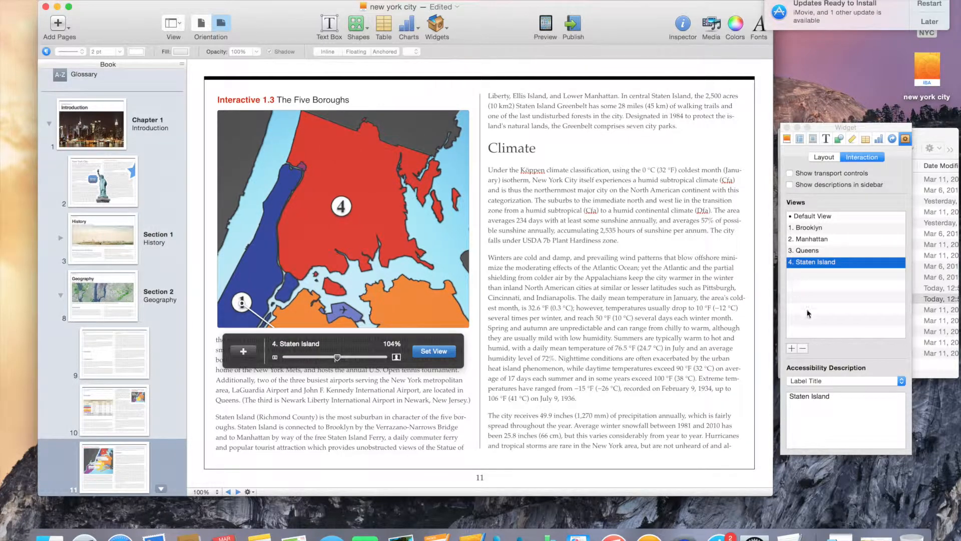
{"action": "left_click", "coordinate": [791, 347]}
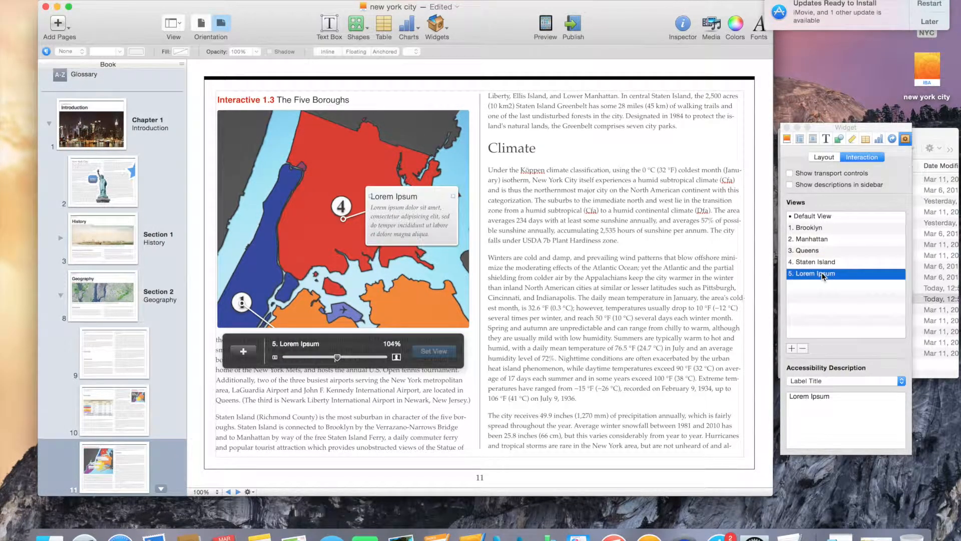
{"action": "double_click", "coordinate": [411, 196]}
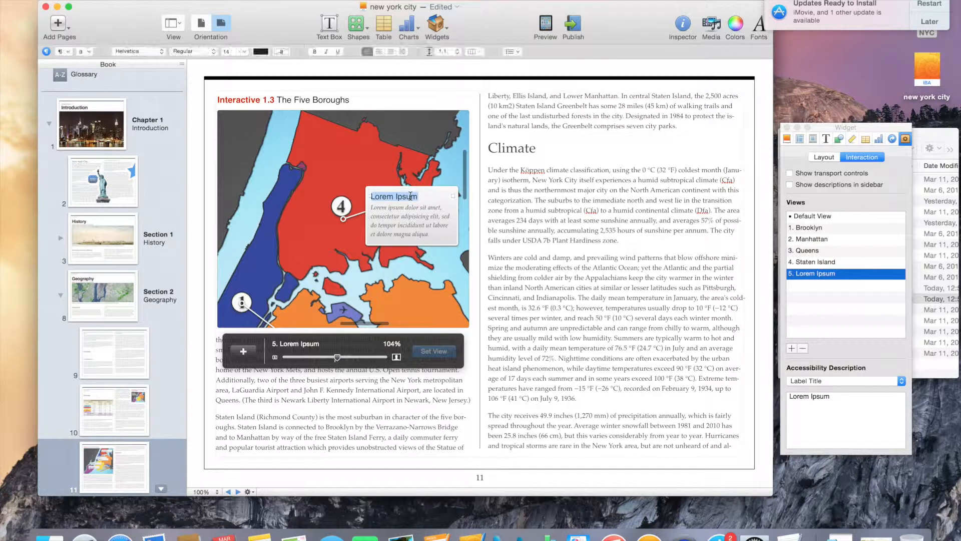
{"action": "key", "text": "BackSpace"}
{"action": "type", "text": "T"}
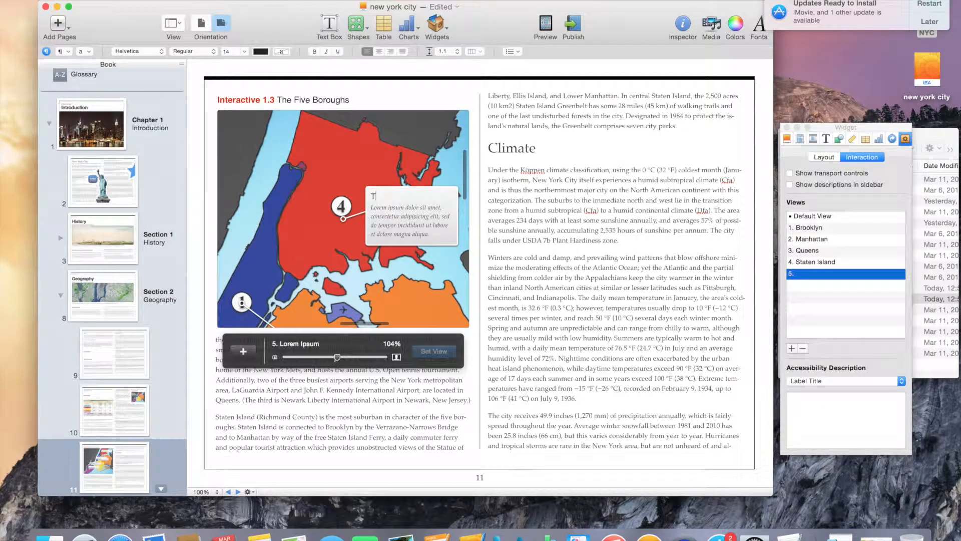
{"action": "key", "text": "BackSpace"}
{"action": "key", "text": "BackSpace"}
{"action": "key", "text": "BackSpace"}
{"action": "key", "text": "BackSpace"}
{"action": "key", "text": "BackSpace"}
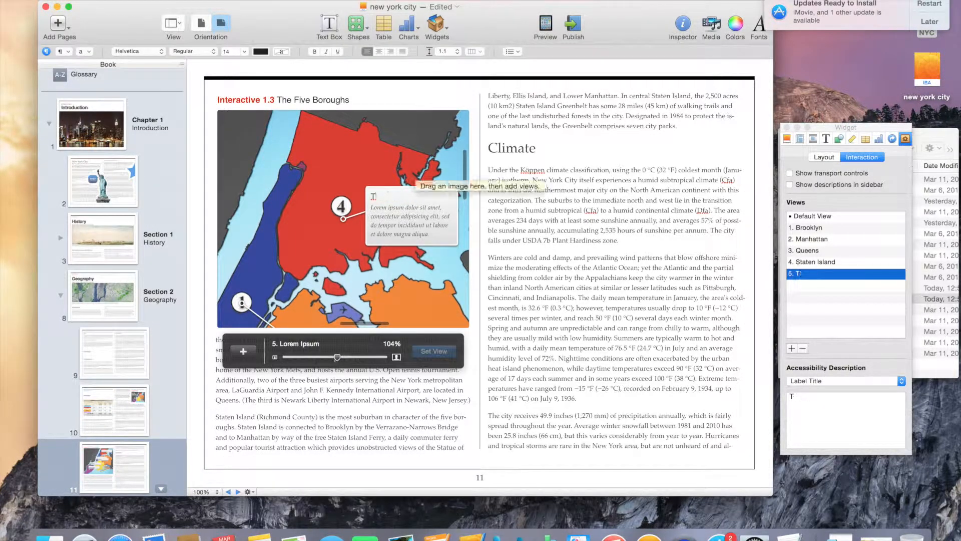
{"action": "type", "text": "he Bronx"}
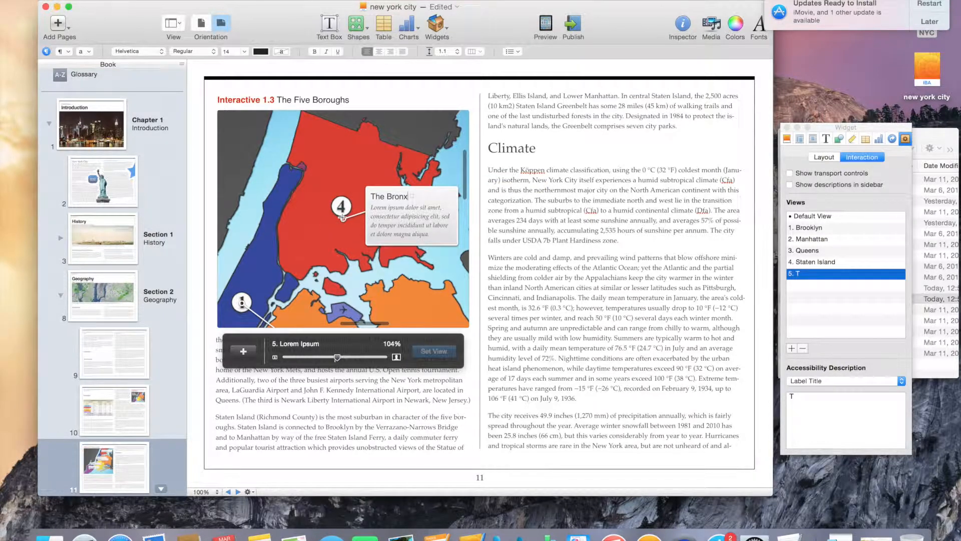
{"action": "left_click", "coordinate": [343, 216]}
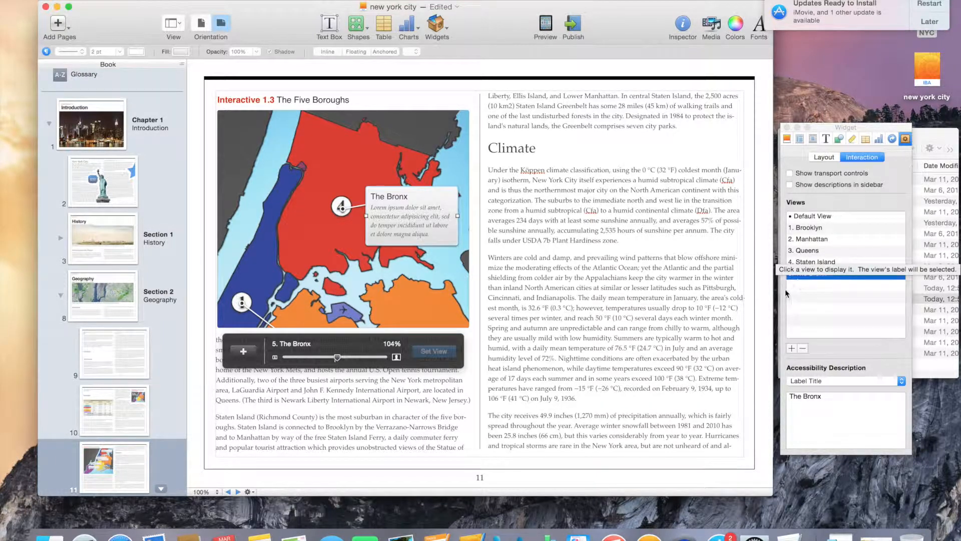
- Move The Bronx ahead of Staten Island in the view order, and review the Brooklyn, Manhattan and Queens views
{"action": "left_click_drag", "start_coordinate": [792, 278], "coordinate": [809, 256]}
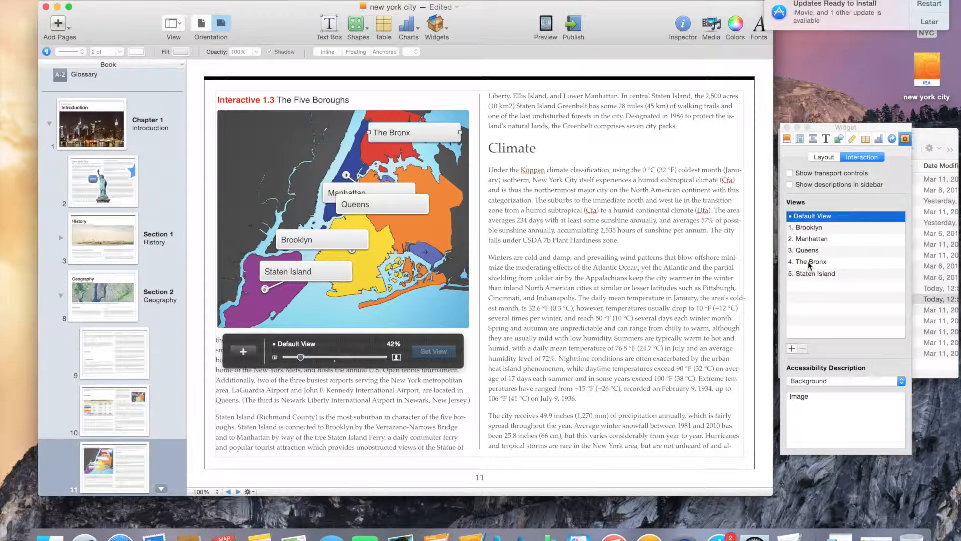
{"action": "left_click", "coordinate": [808, 229]}
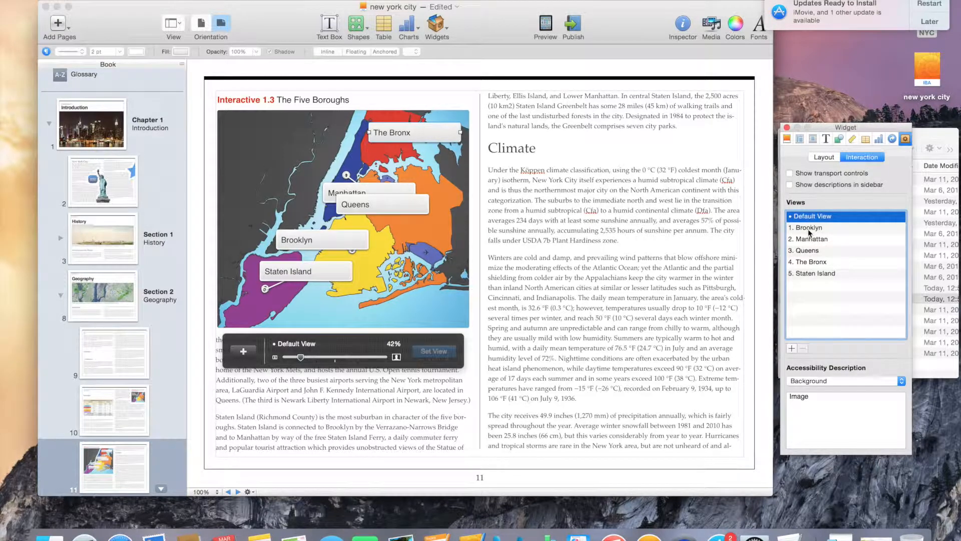
{"action": "left_click", "coordinate": [808, 228]}
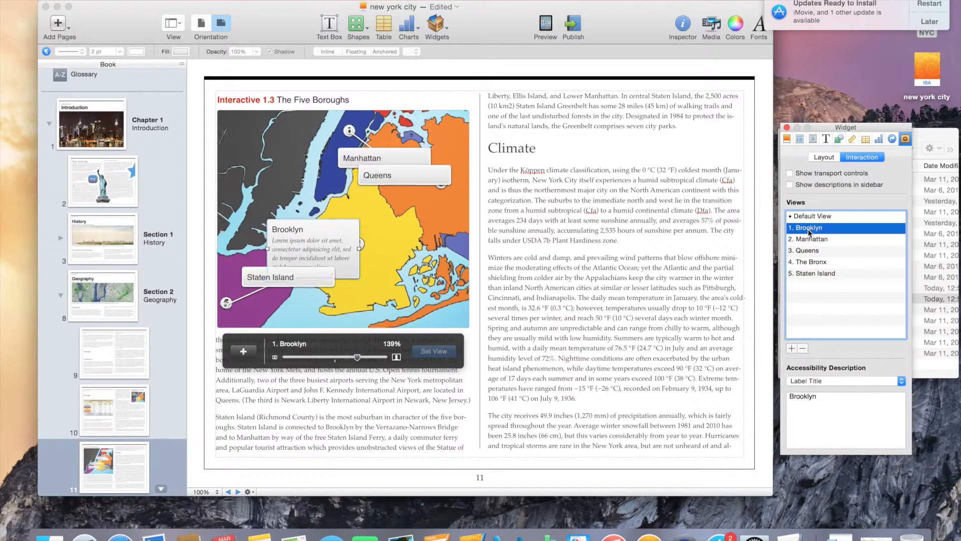
{"action": "left_click", "coordinate": [809, 239]}
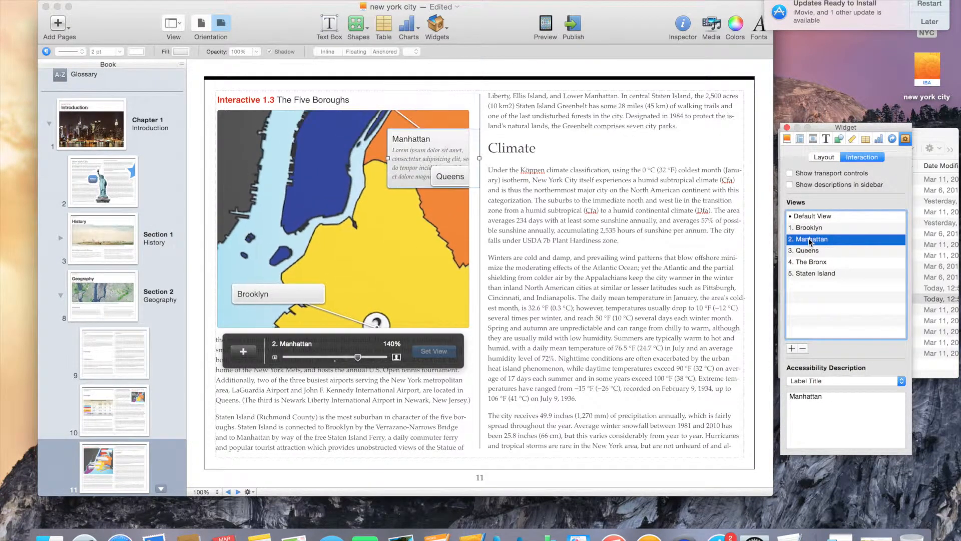
{"action": "left_click", "coordinate": [810, 250]}
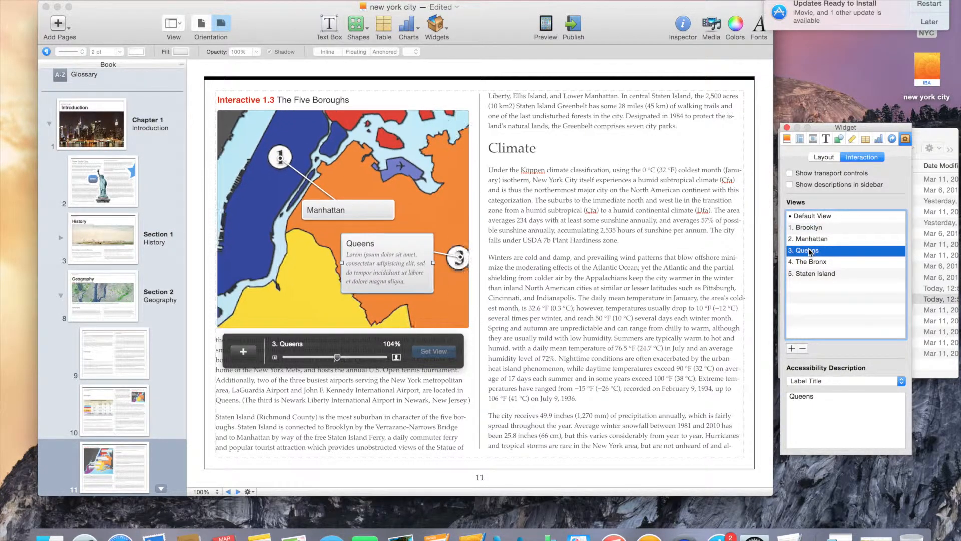
- Adjust the map's framing around The Bronx at 104% zoom and store it as that label's view
{"action": "left_click", "coordinate": [810, 262]}
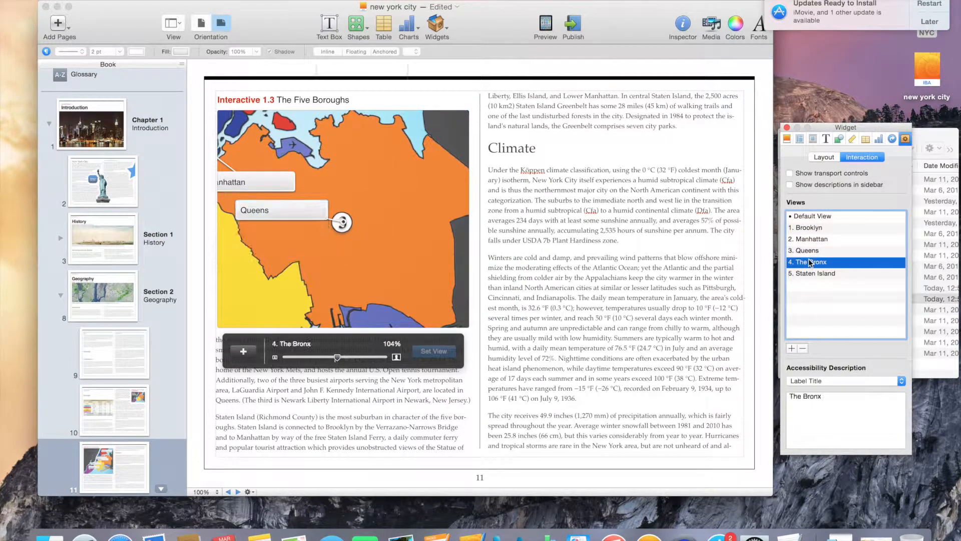
{"action": "left_click_drag", "start_coordinate": [377, 276], "coordinate": [365, 278]}
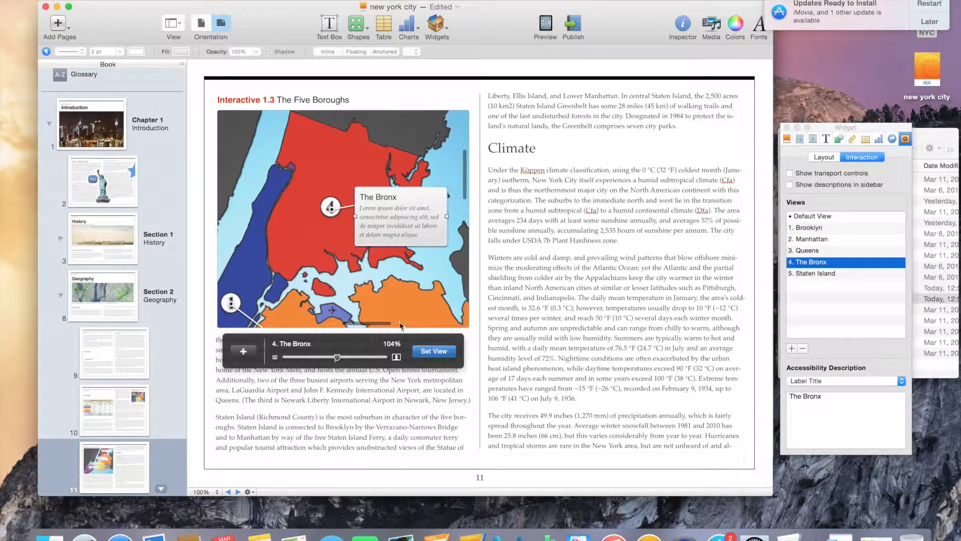
{"action": "left_click", "coordinate": [427, 352]}
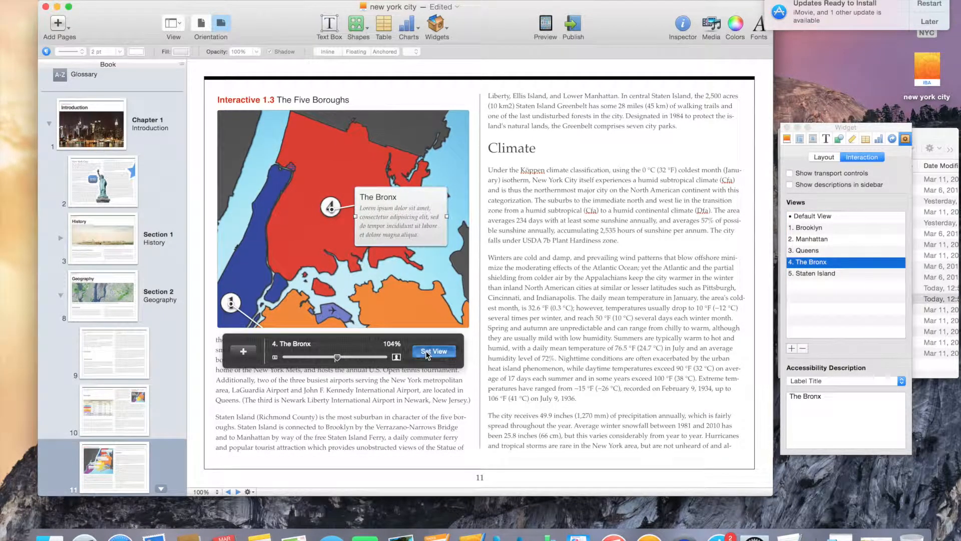
- Adjust the map's framing around Staten Island at 104% zoom and store it as that label's view
{"action": "left_click", "coordinate": [820, 274]}
{"action": "left_click", "coordinate": [820, 274]}
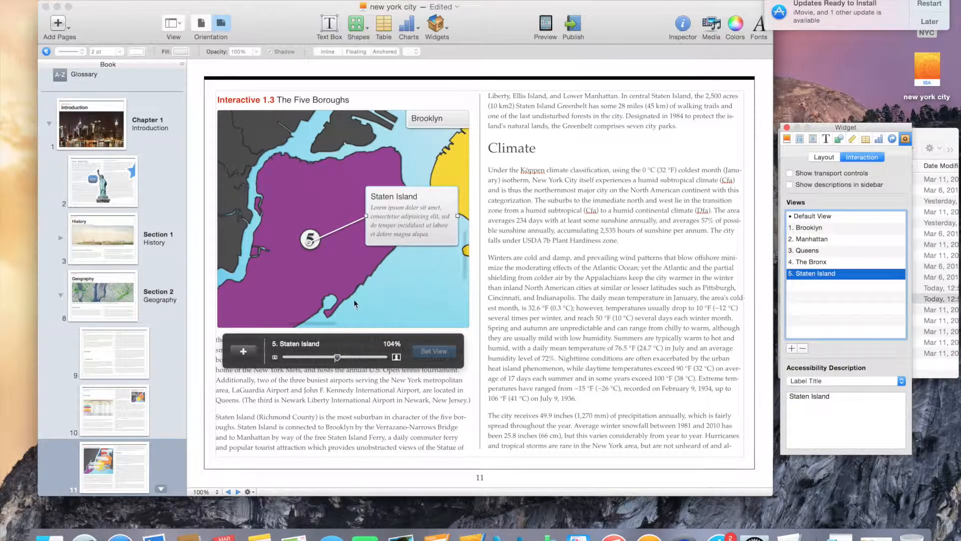
{"action": "left_click_drag", "start_coordinate": [355, 303], "coordinate": [373, 301]}
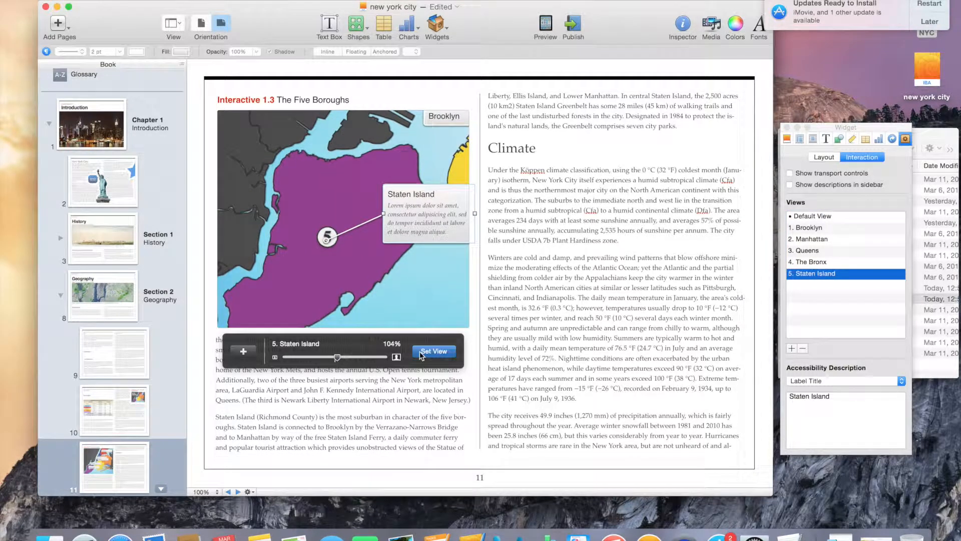
{"action": "left_click", "coordinate": [420, 352]}
- Move Manhattan ahead of Brooklyn in the view order, and show the widget's transport controls
{"action": "left_click_drag", "start_coordinate": [808, 242], "coordinate": [807, 226]}
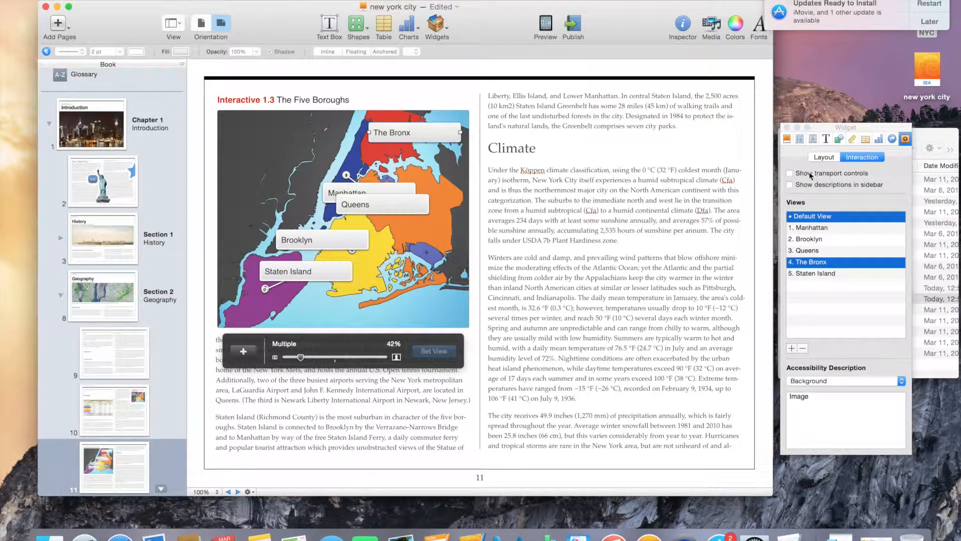
{"action": "left_click", "coordinate": [790, 173]}
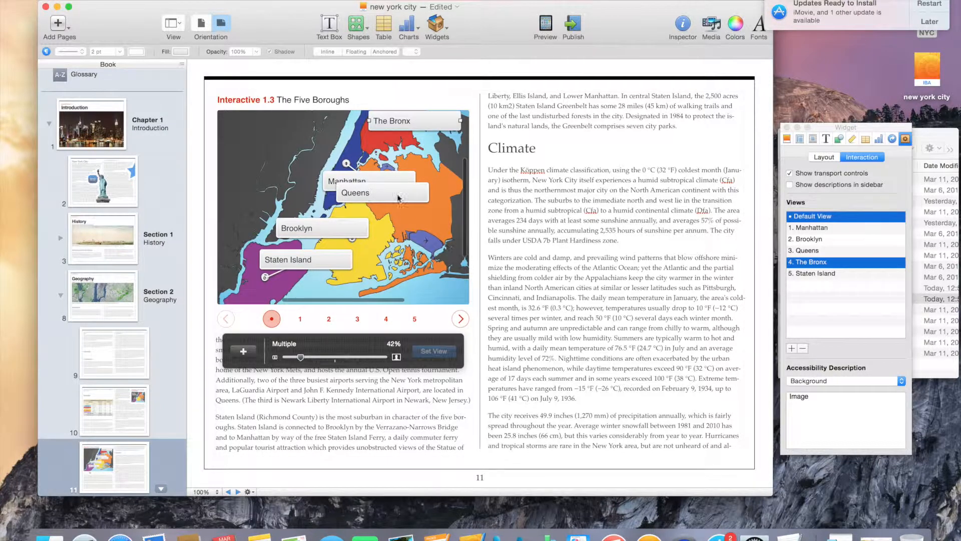
- Try showing the label descriptions in a sidebar on the Queens view, and switch the option back off
{"action": "left_click", "coordinate": [810, 250]}
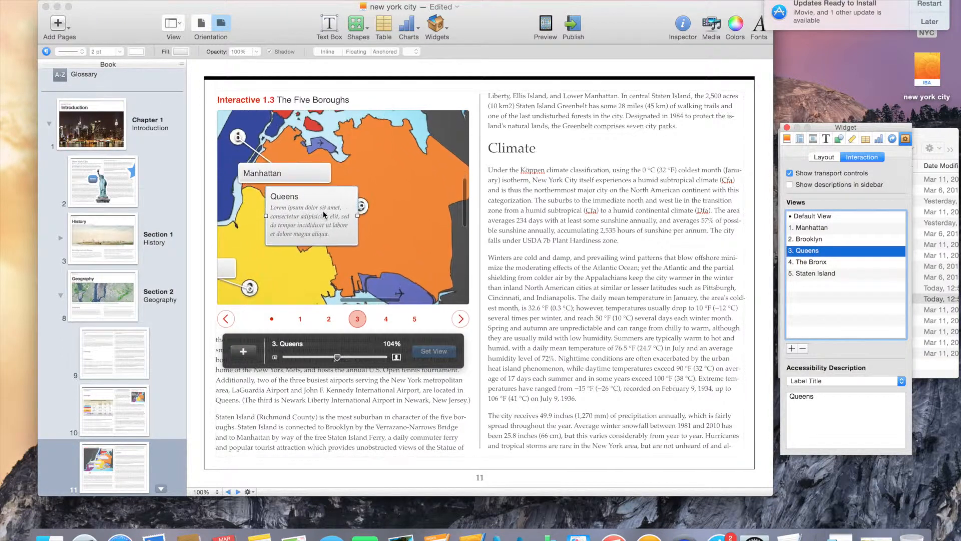
{"action": "left_click", "coordinate": [790, 185]}
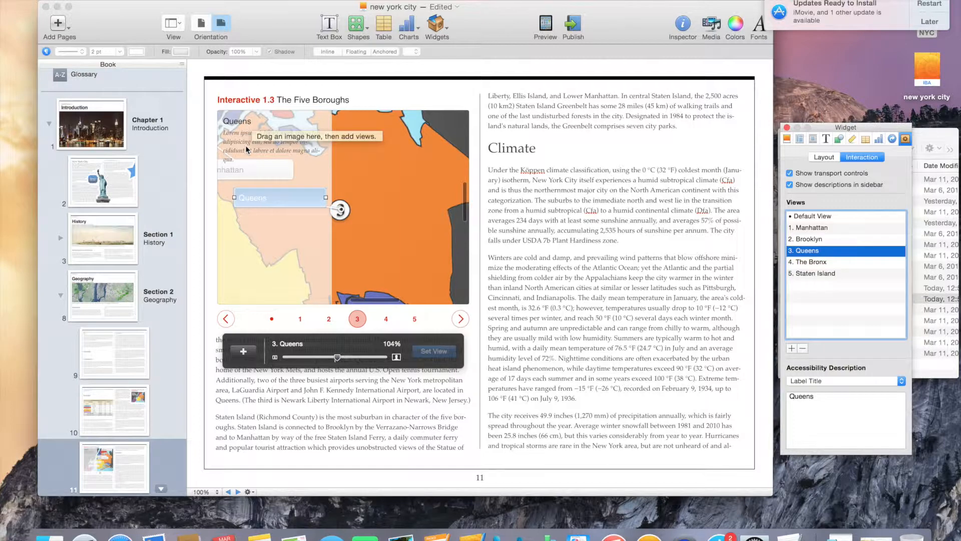
{"action": "left_click", "coordinate": [790, 185]}
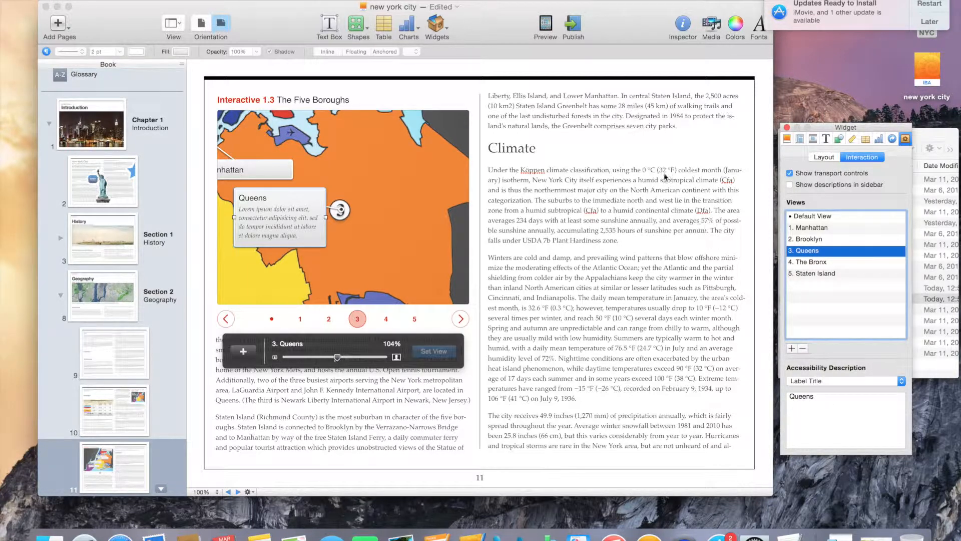
- Preview the book, open the Five Boroughs widget full screen, check the Manhattan, Queens and Bronx views, and close the full-screen display
{"action": "left_click", "coordinate": [544, 29]}
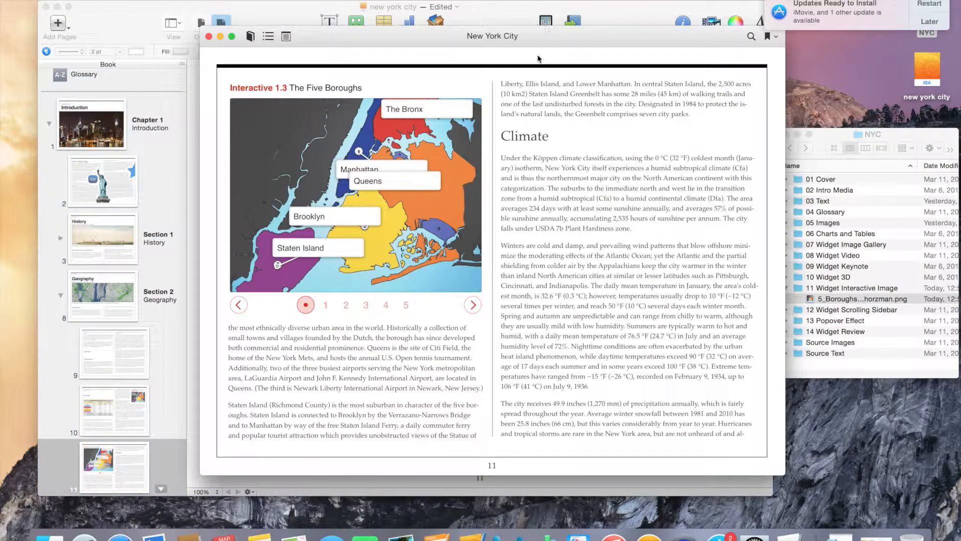
{"action": "mouse_move", "coordinate": [466, 180]}
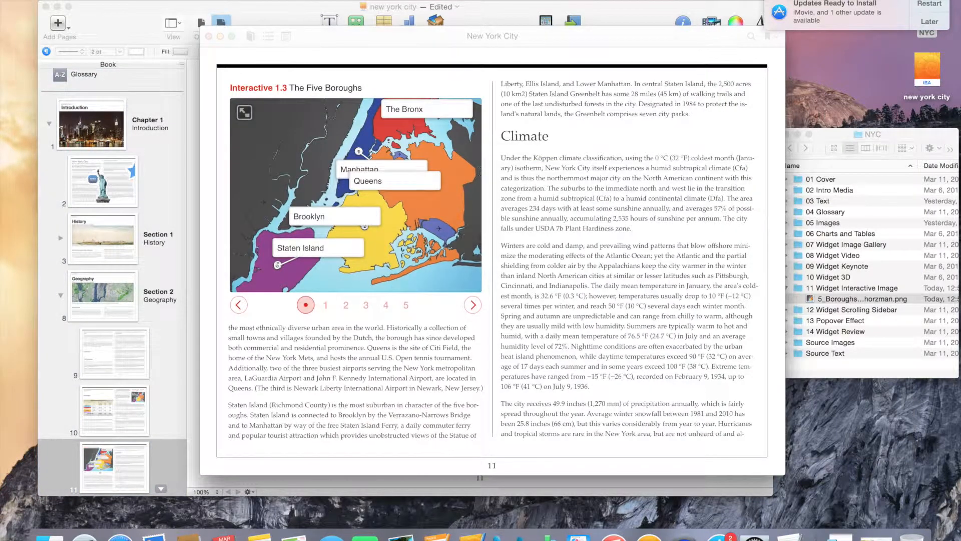
{"action": "left_click", "coordinate": [244, 113]}
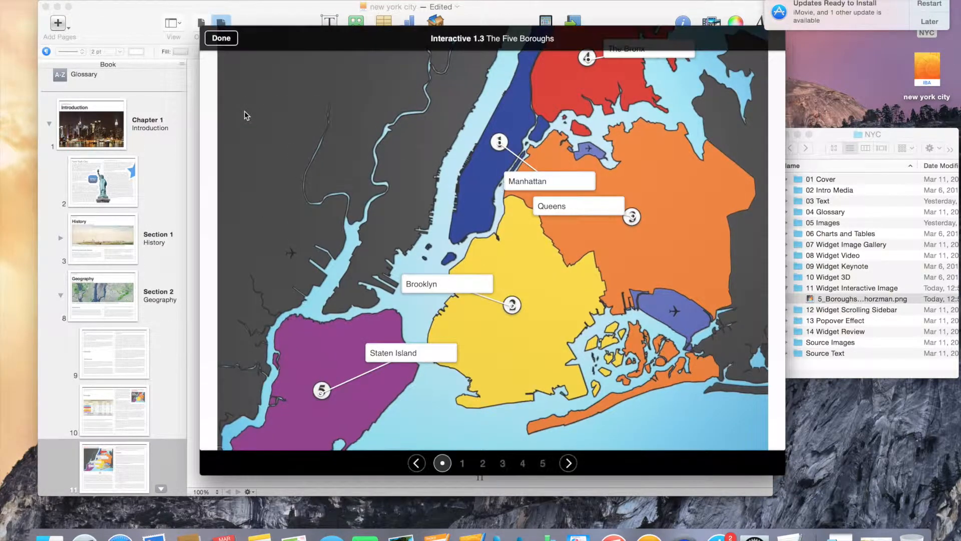
{"action": "left_click", "coordinate": [531, 182]}
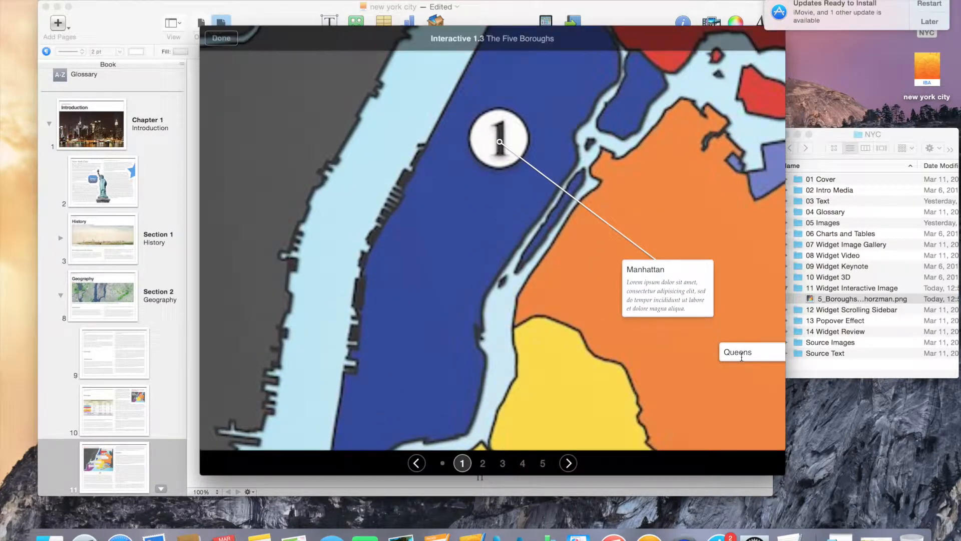
{"action": "left_click", "coordinate": [742, 358]}
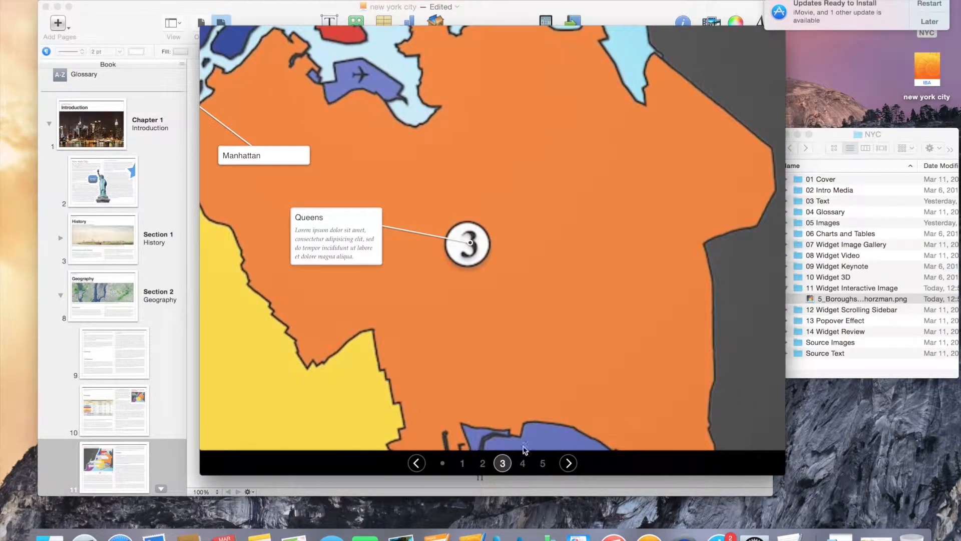
{"action": "left_click", "coordinate": [523, 463]}
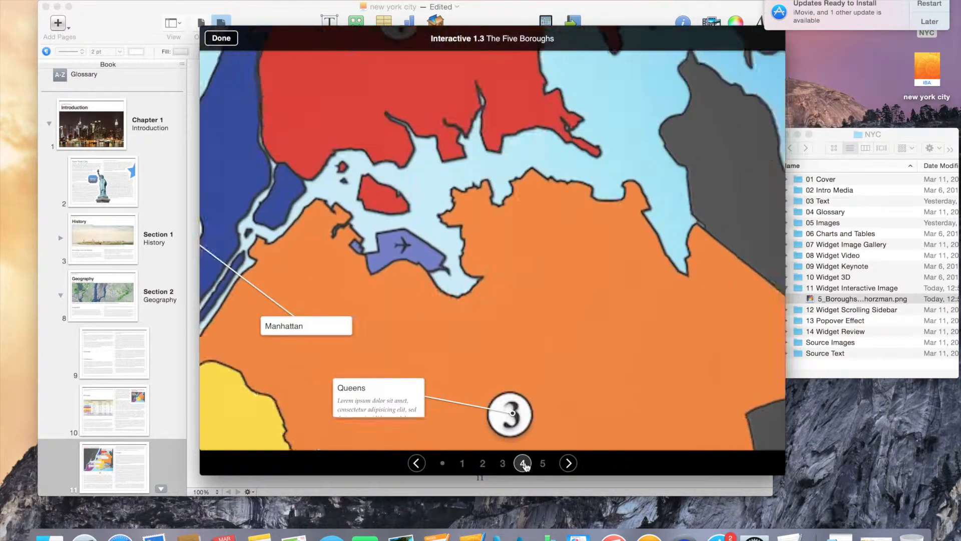
{"action": "left_click", "coordinate": [463, 466]}
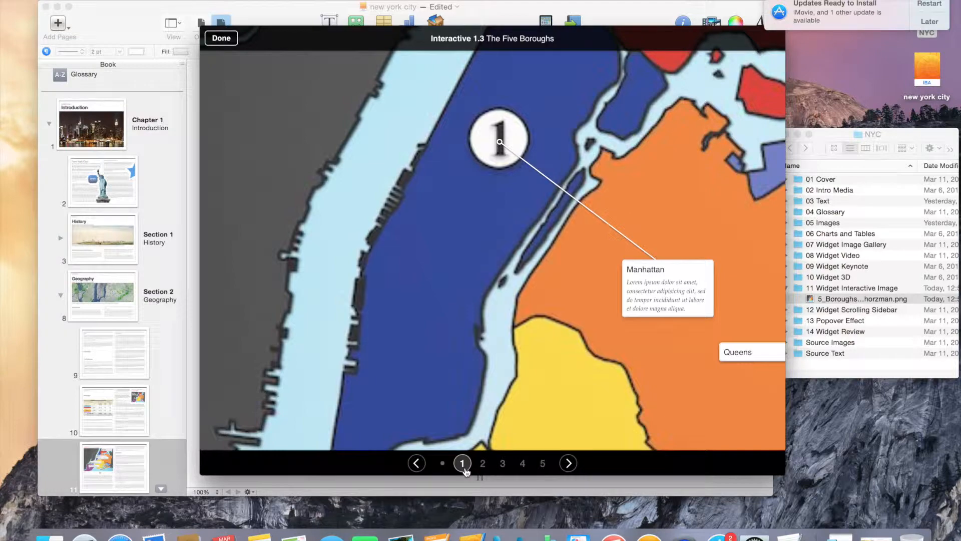
{"action": "left_click", "coordinate": [224, 38]}
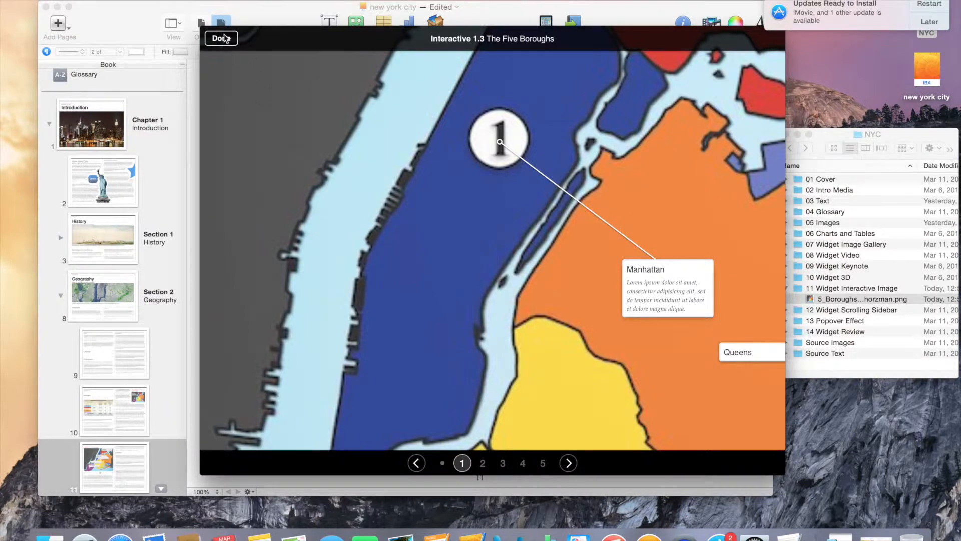